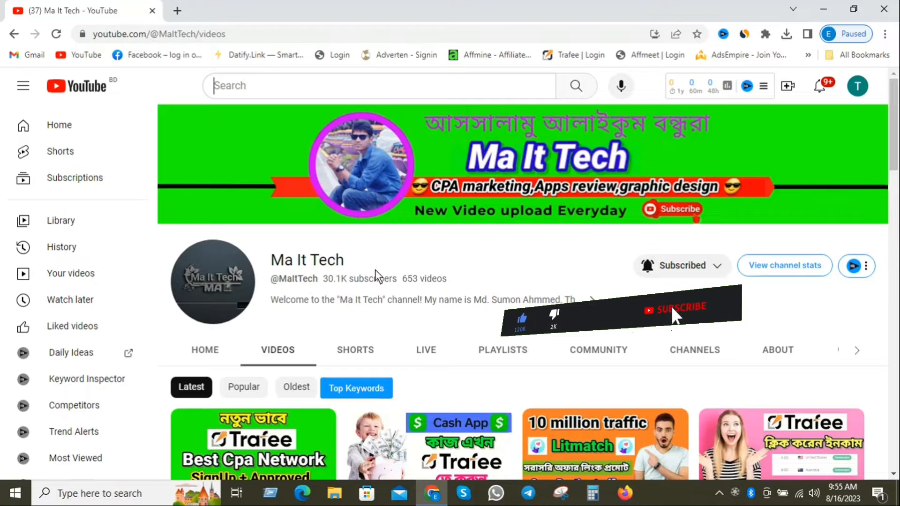
left_click_drag(344, 261, 270, 264)
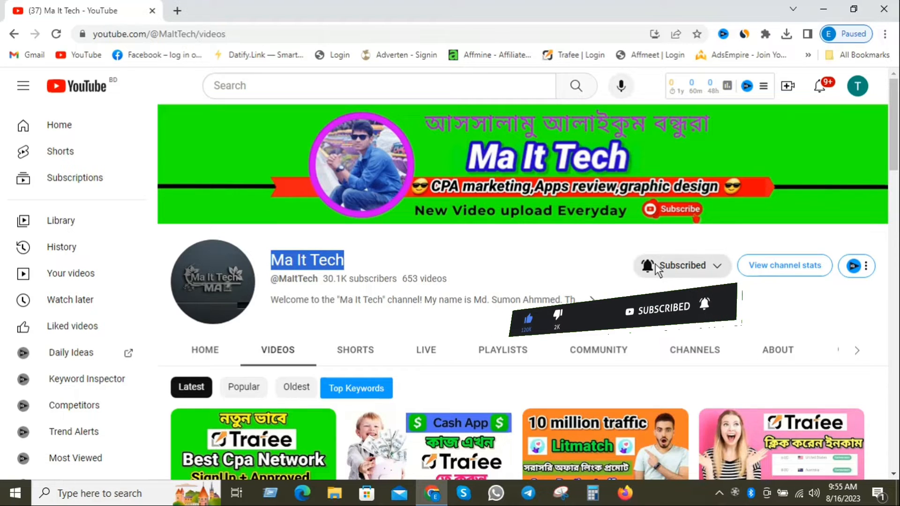
left_click(523, 248)
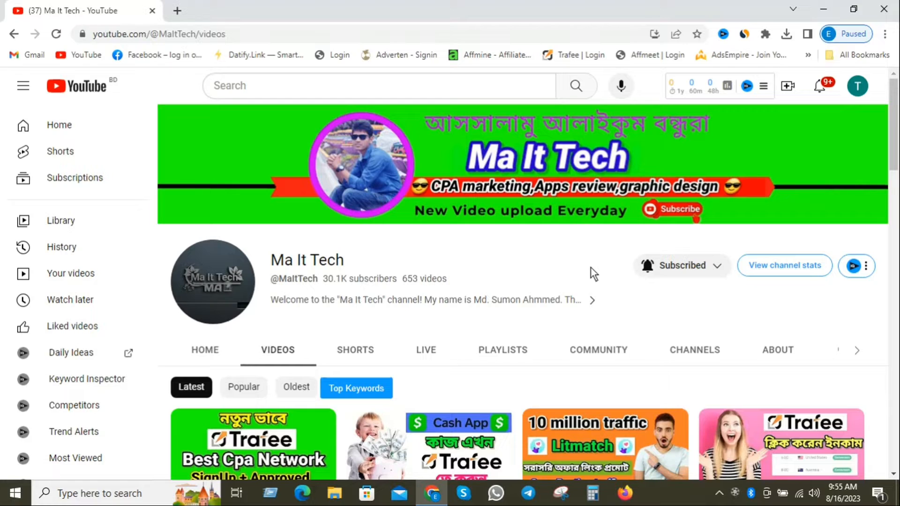
- Search Google for "time zone" in a new browser tab
left_click(178, 11)
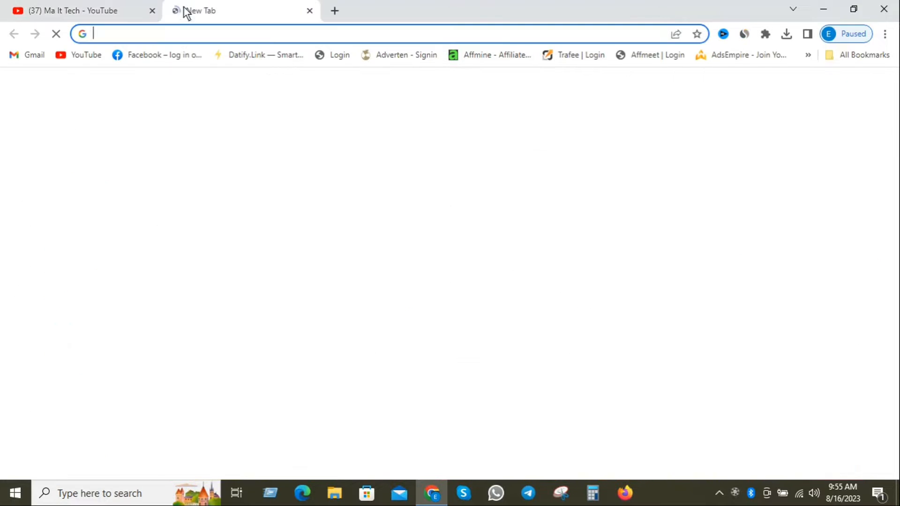
left_click(181, 33)
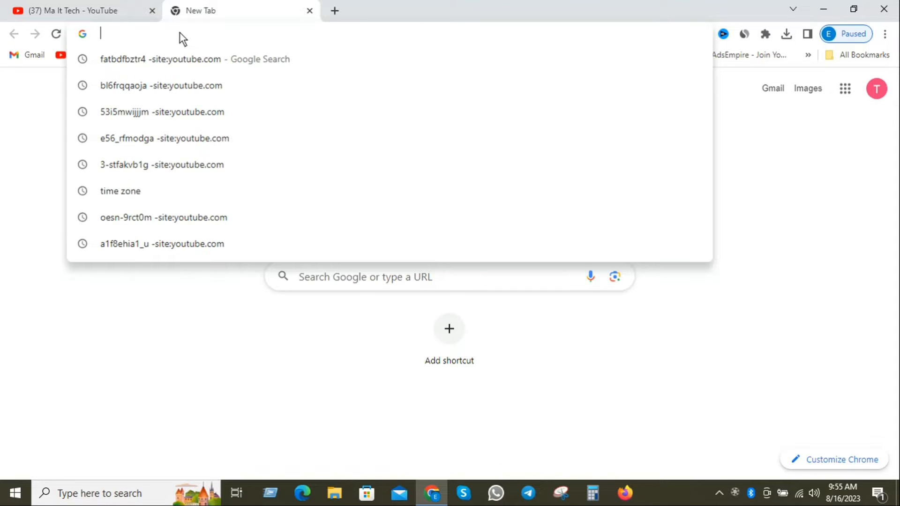
type("time")
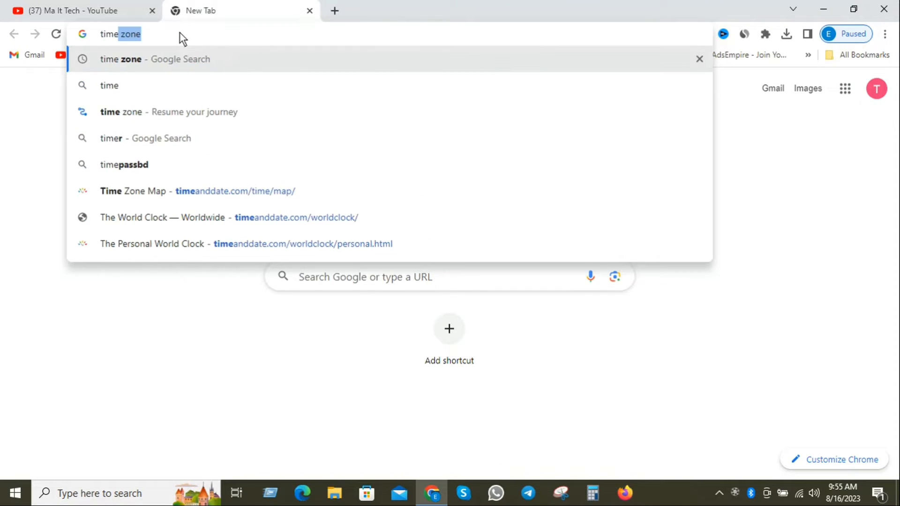
left_click(116, 62)
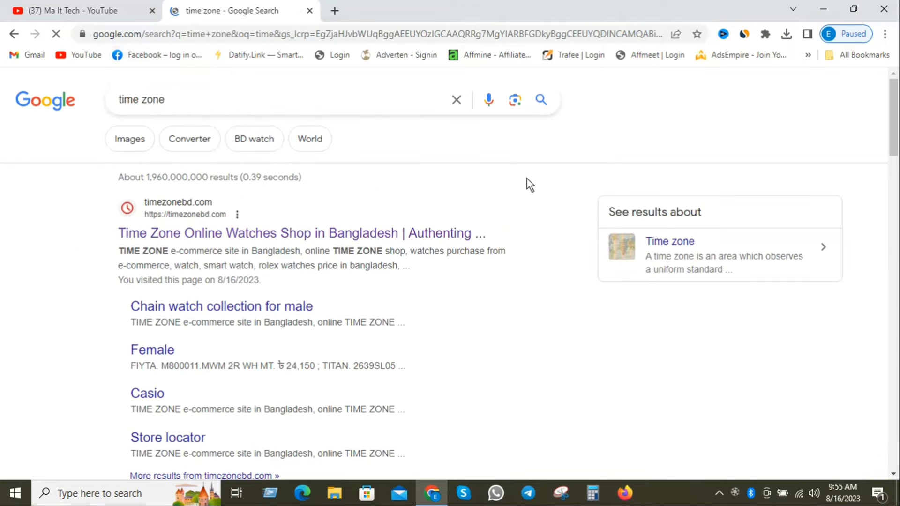
- Open the Time Zone Map result from Time and Date in a separate tab and switch to it
scroll(345, 265, "down", 1)
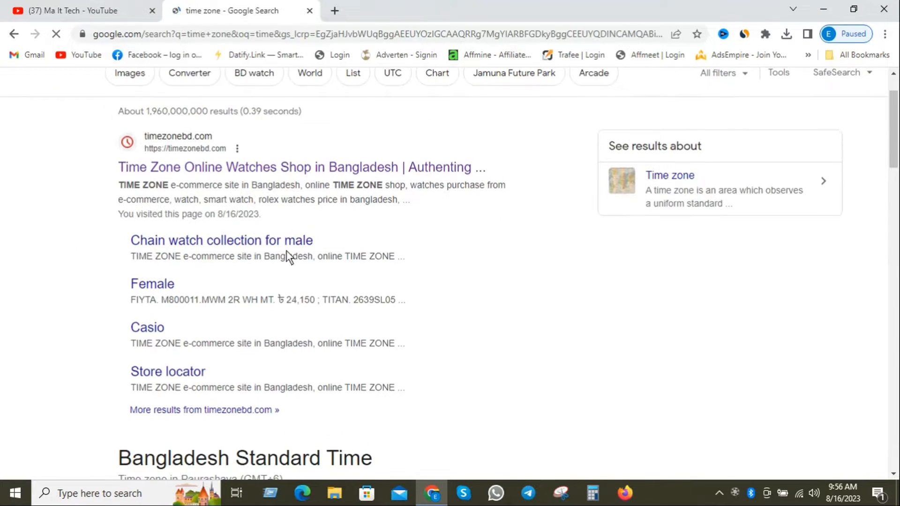
scroll(338, 233, "down", 7)
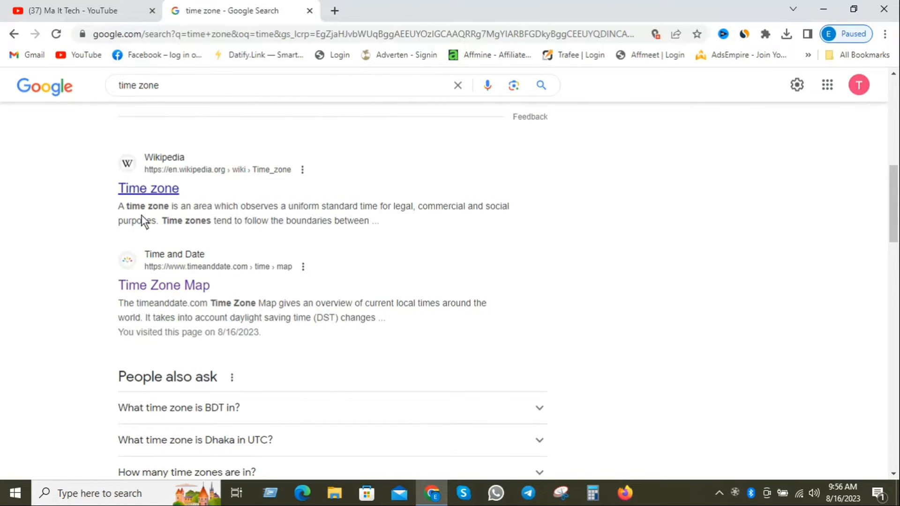
right_click(177, 253)
left_click(230, 259)
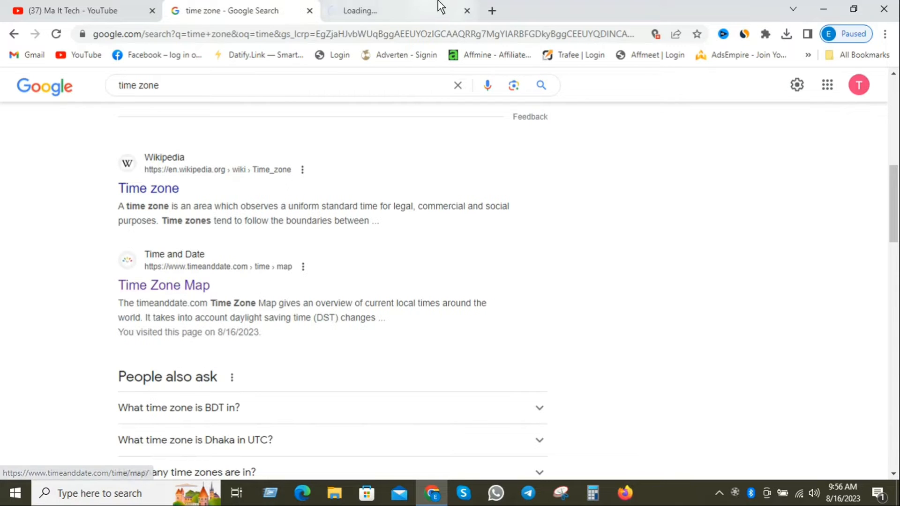
left_click(387, 4)
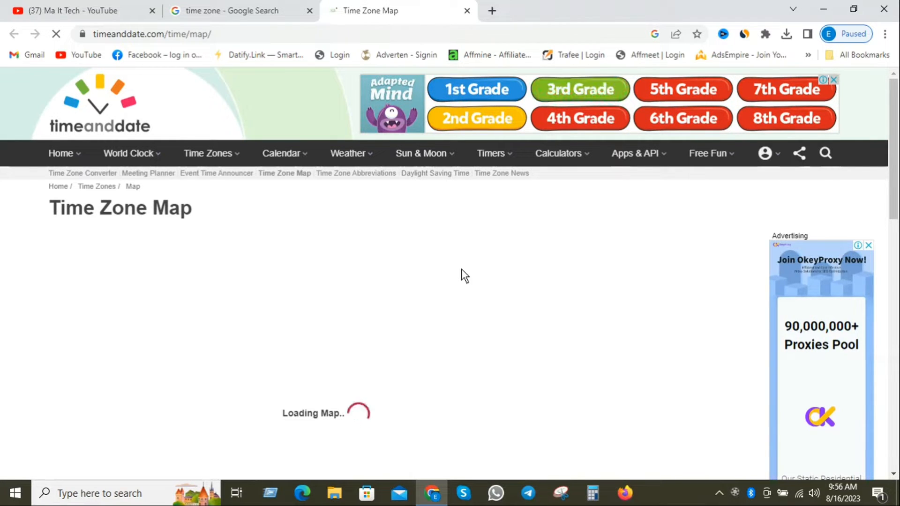
- Go from the Time Zone Map to the site's Main World Clock page
scroll(501, 277, "down", 8)
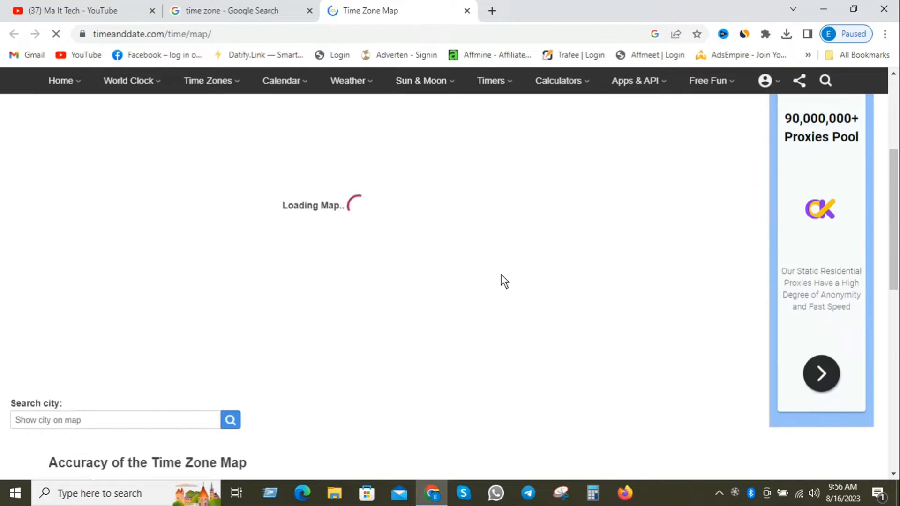
scroll(521, 321, "up", 8)
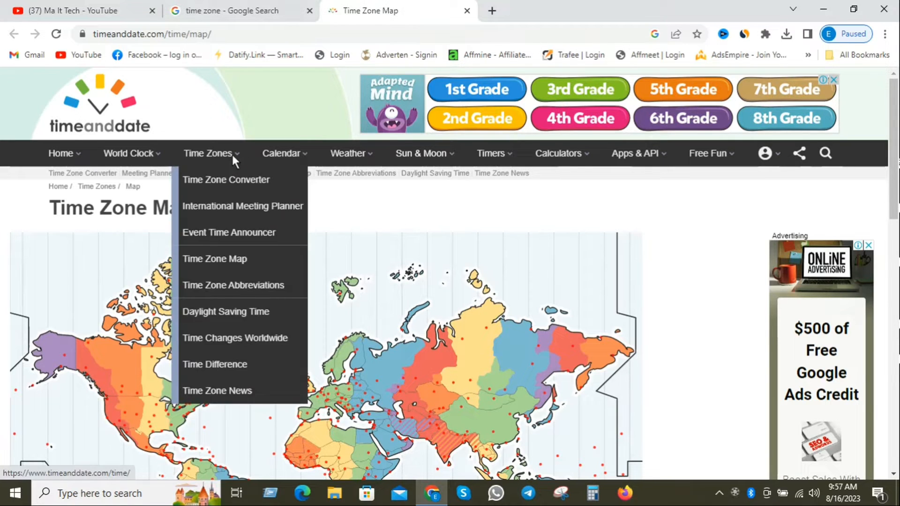
mouse_move(160, 162)
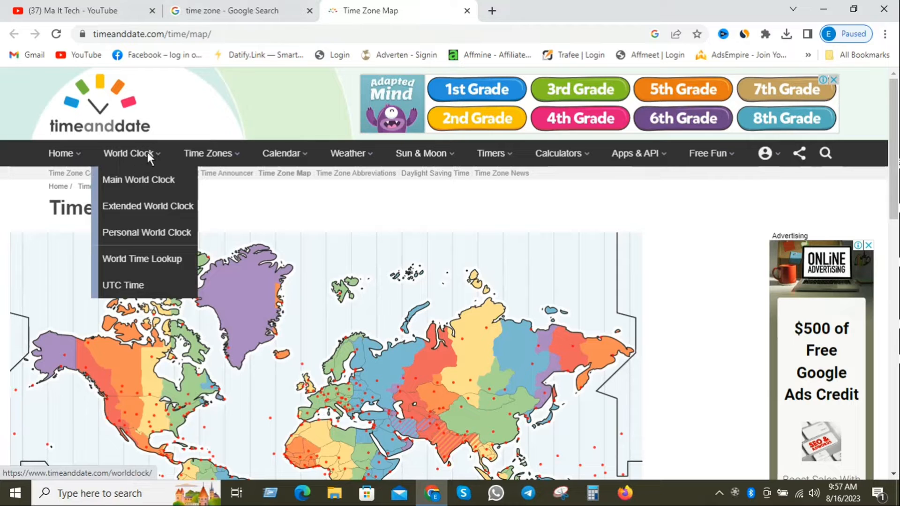
left_click(137, 180)
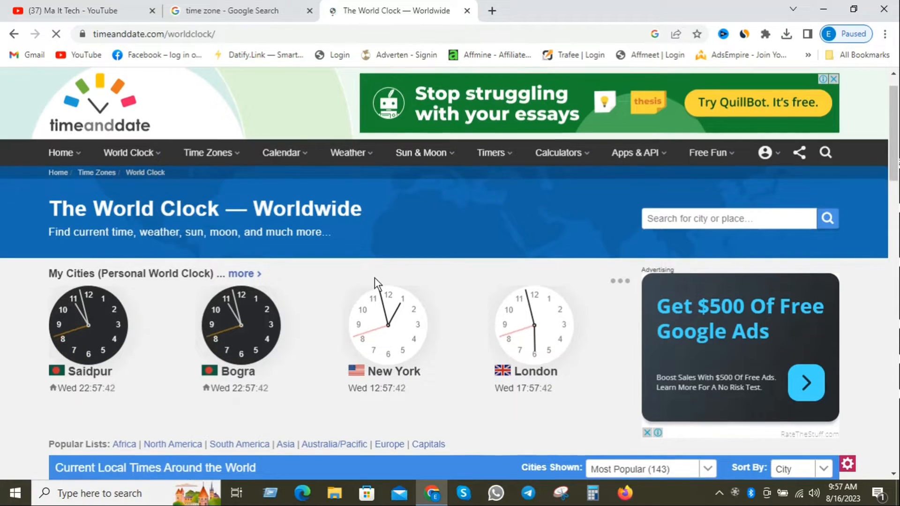
- Reload the World Clock page and examine the city clocks and the table of current local times around the world
scroll(375, 278, "down", 1)
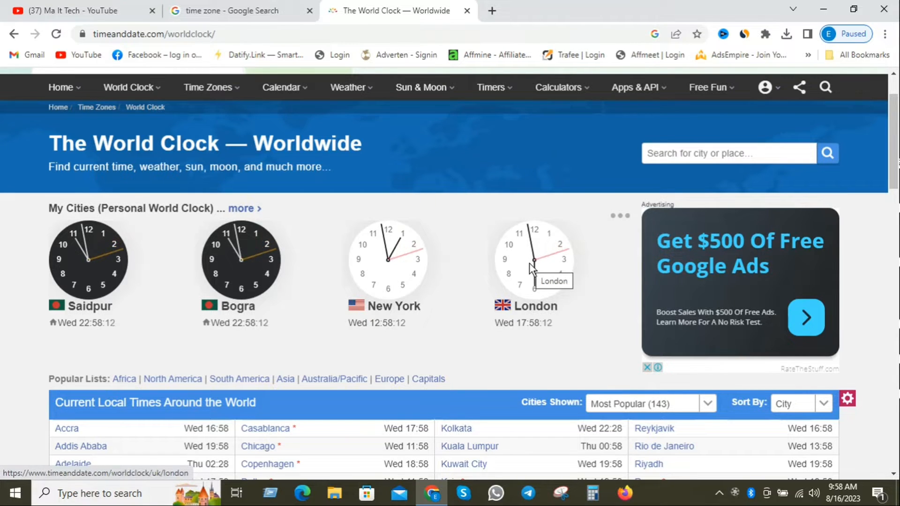
scroll(214, 170, "up", 2)
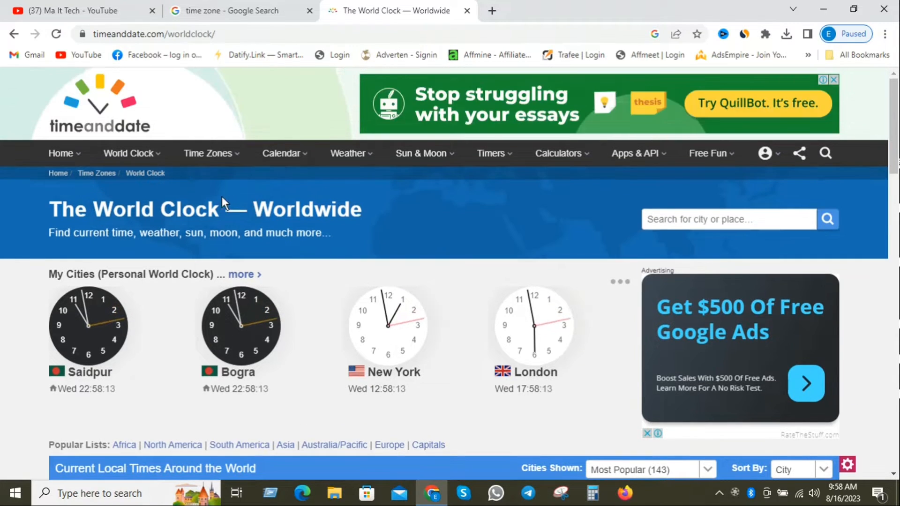
left_click(57, 36)
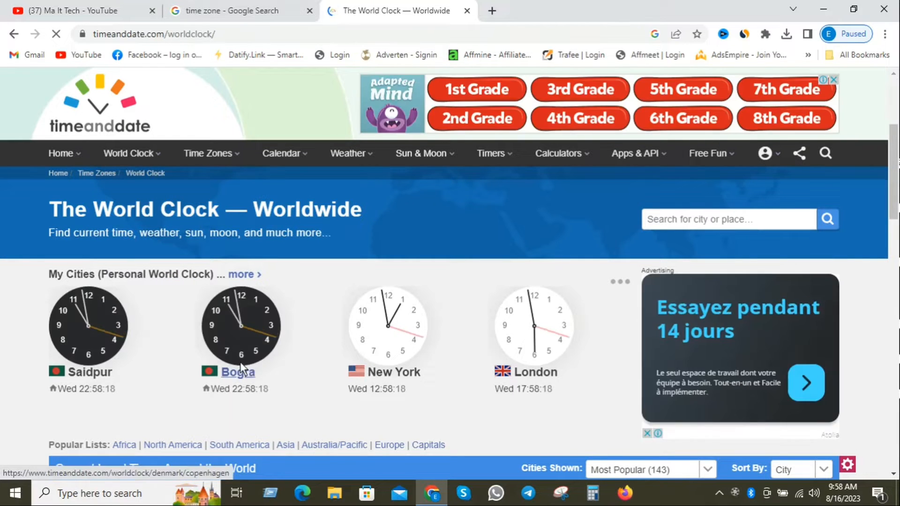
scroll(390, 346, "down", 3)
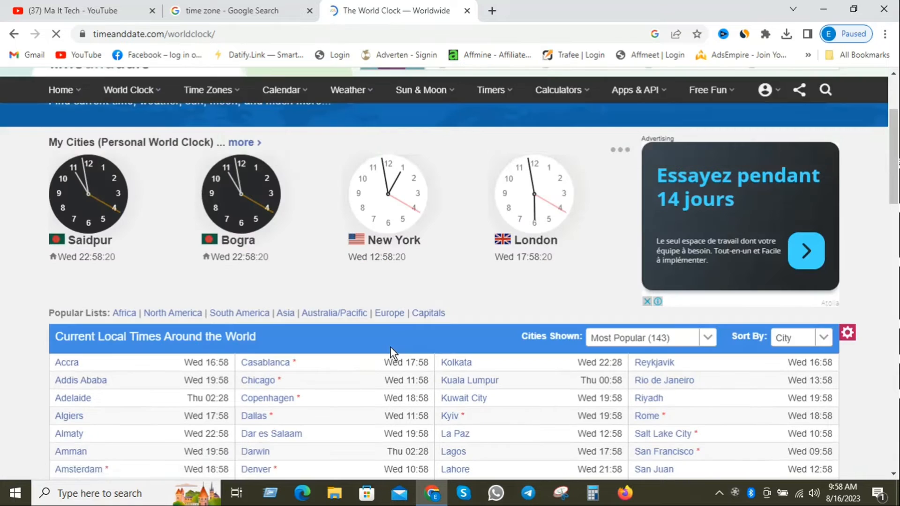
scroll(516, 292, "up", 3)
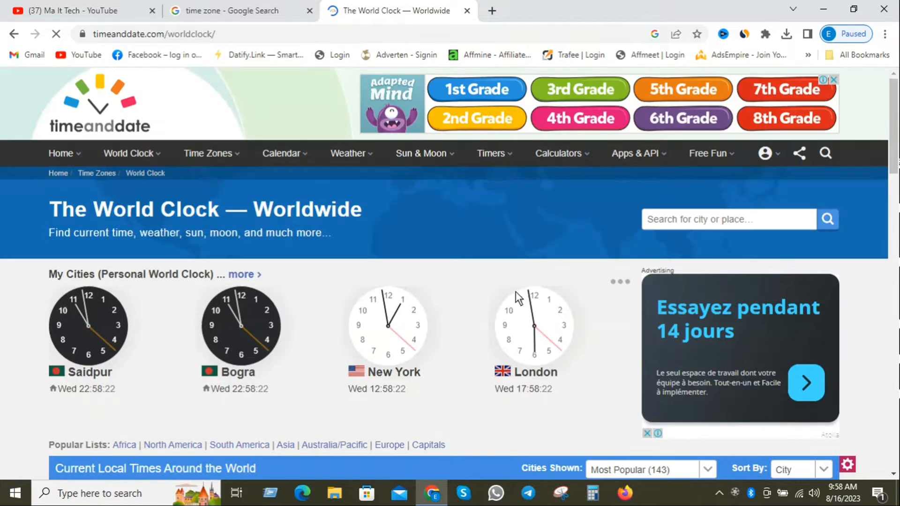
scroll(502, 276, "down", 10)
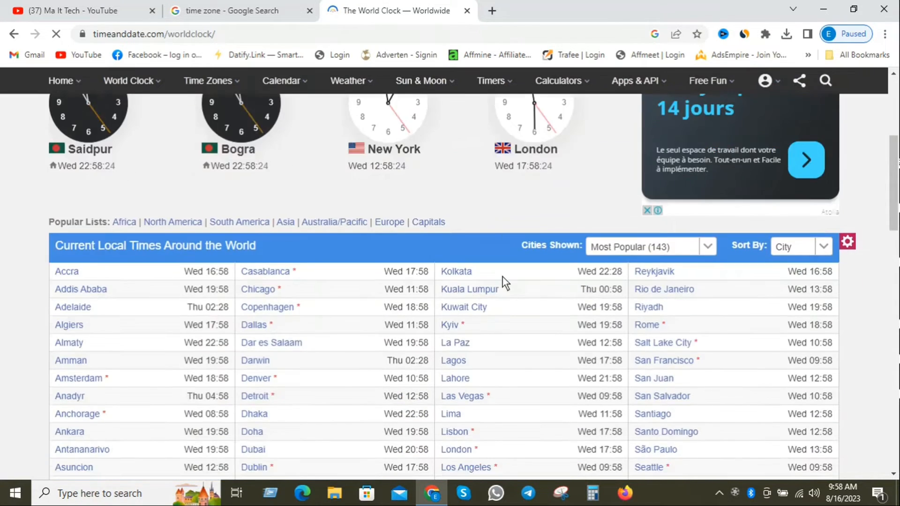
scroll(501, 276, "down", 5)
scroll(487, 276, "up", 6)
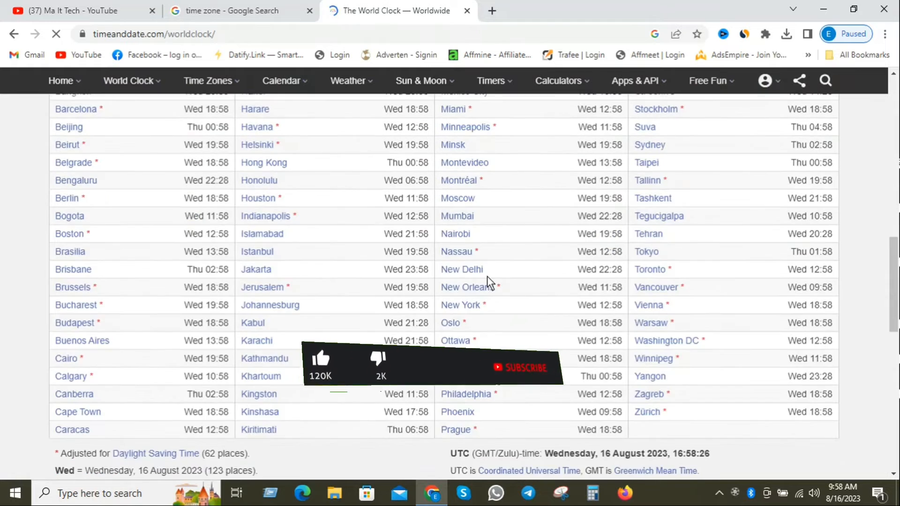
scroll(487, 276, "down", 4)
scroll(487, 276, "down", 6)
scroll(485, 276, "up", 20)
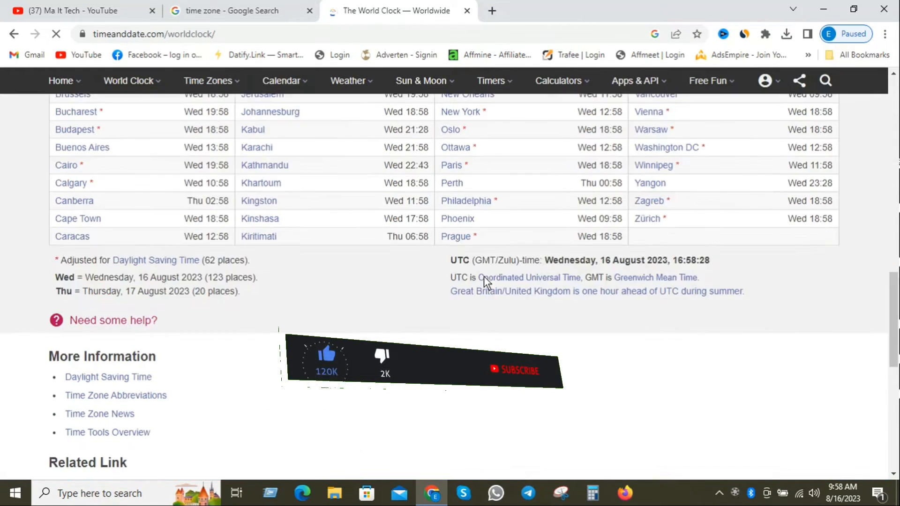
scroll(484, 277, "up", 3)
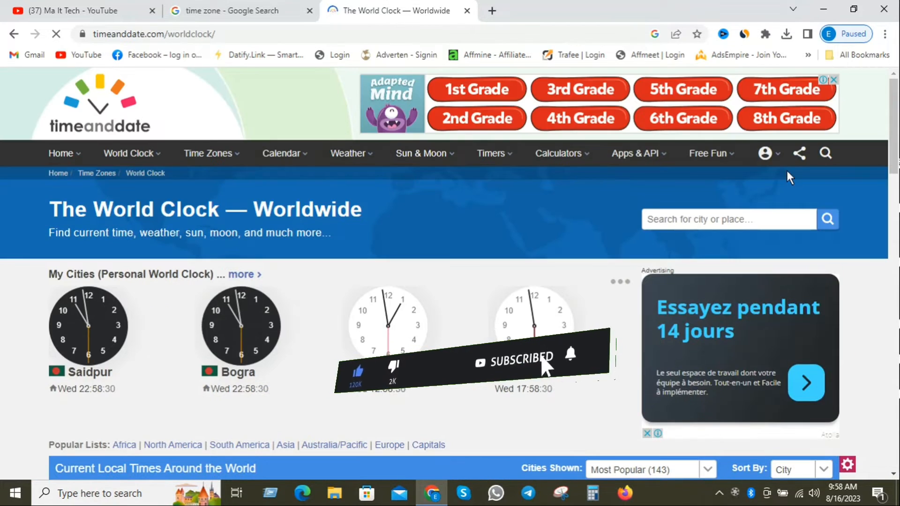
- Return to the timeanddate home page and open the Personal World Clock
left_click(57, 175)
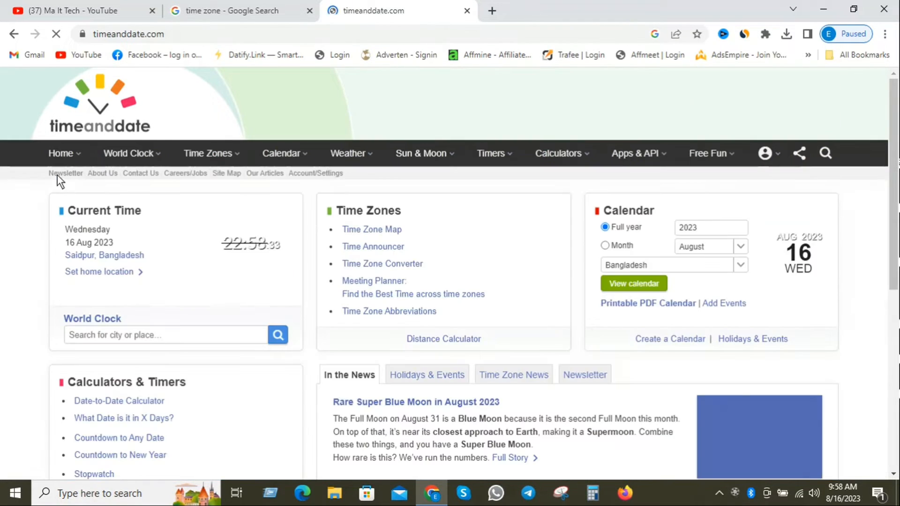
mouse_move(148, 153)
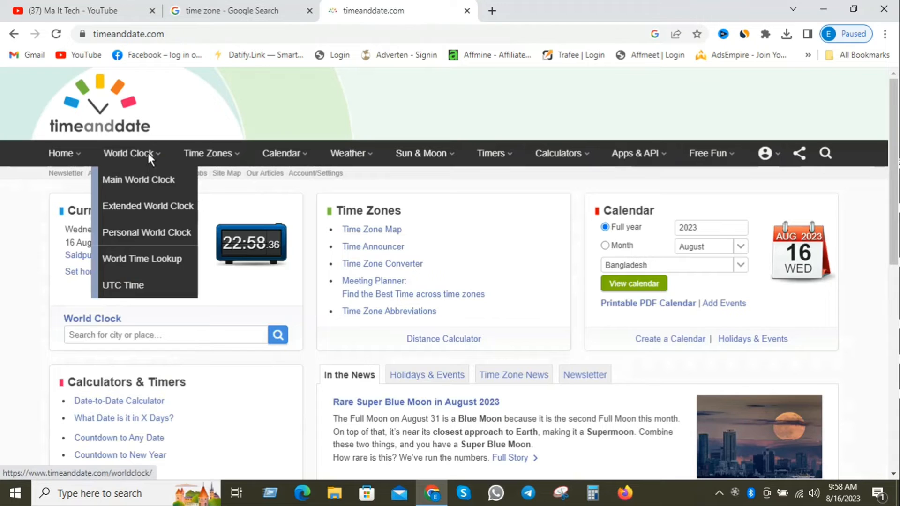
left_click(130, 225)
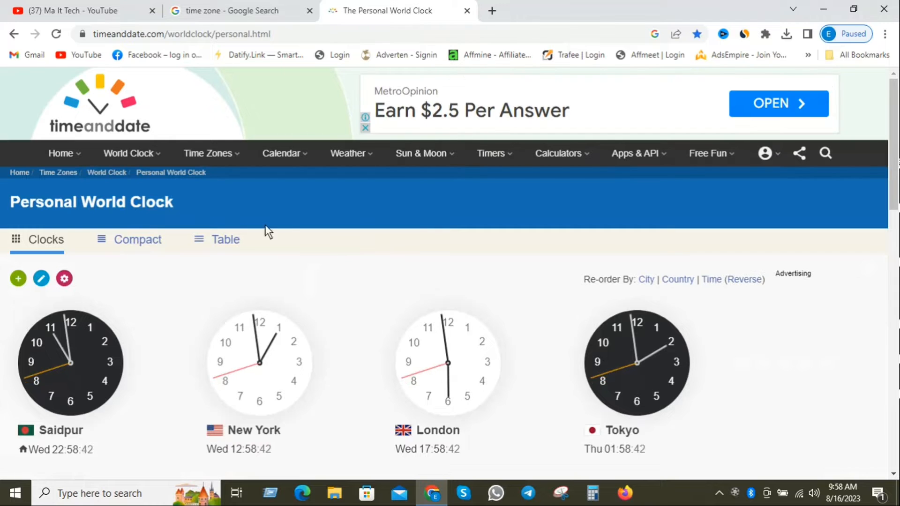
mouse_move(160, 153)
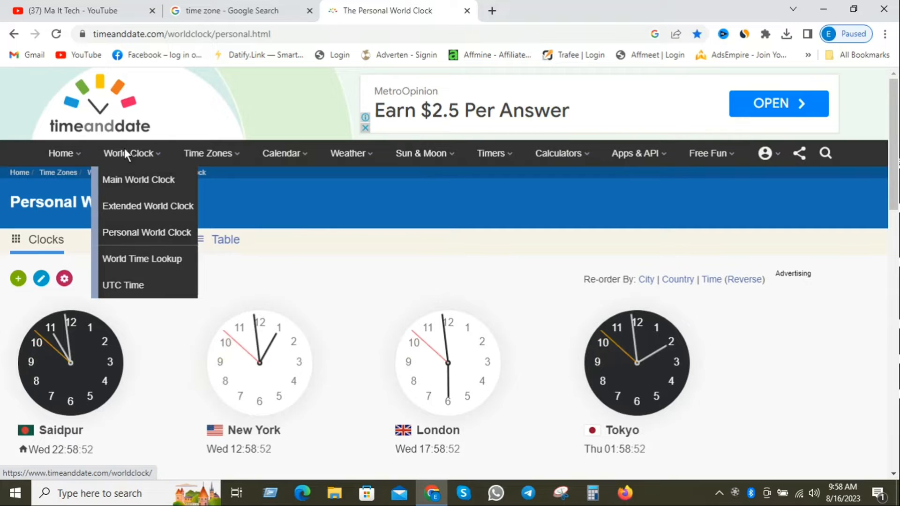
left_click(155, 233)
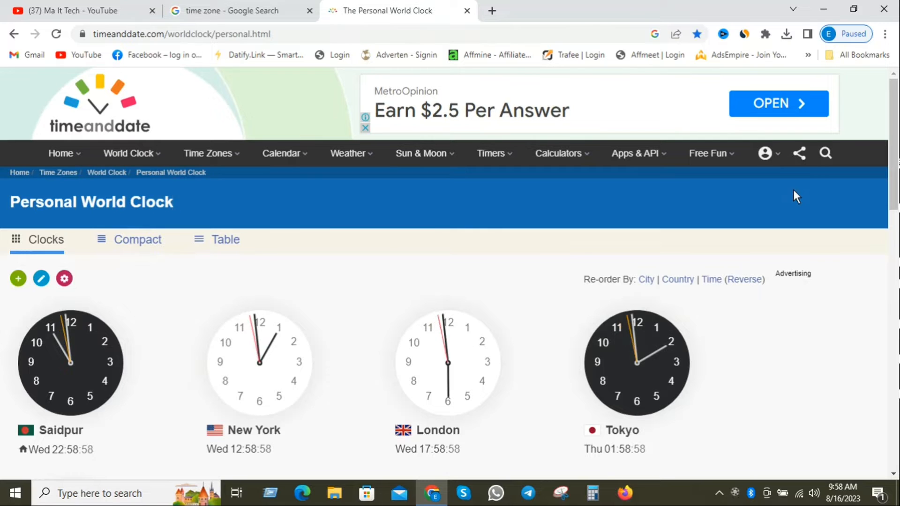
- Turn Show Day/Night On Analog Clocks off and on again in the Personal World Clock settings, then close them
scroll(55, 197, "down", 3)
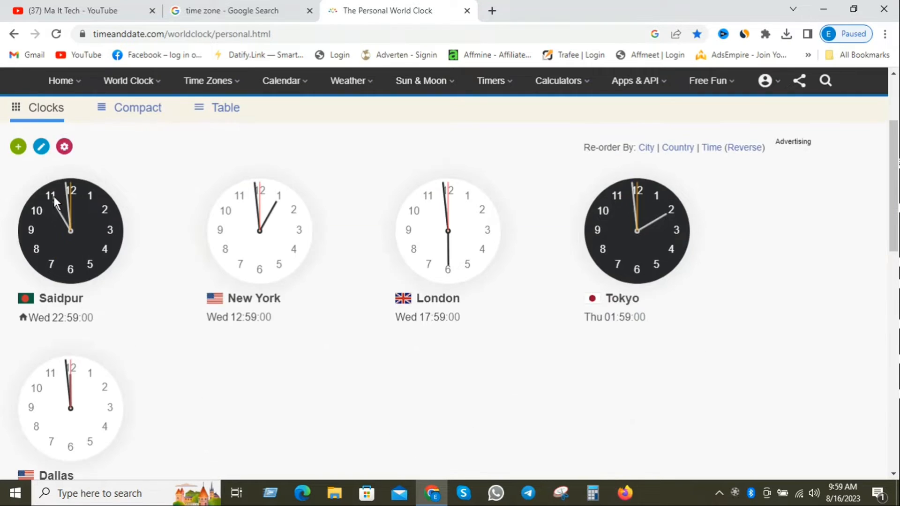
left_click(64, 147)
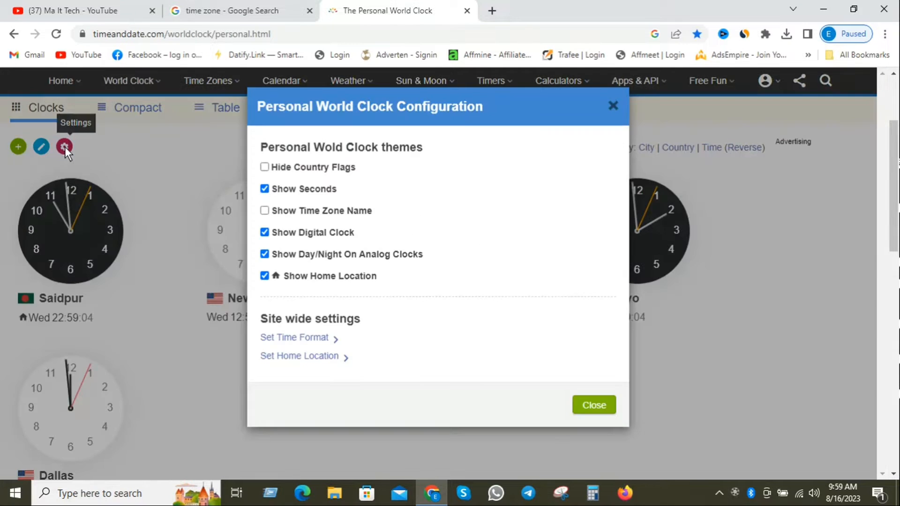
left_click(264, 255)
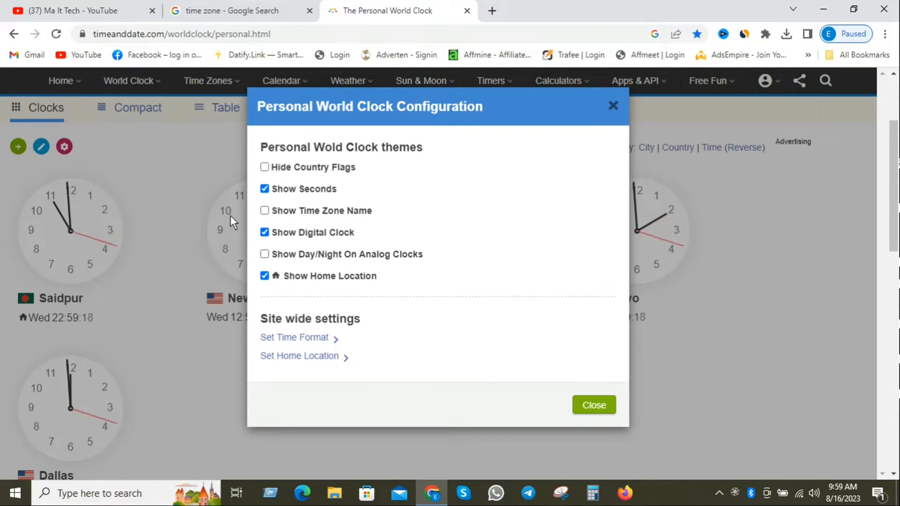
left_click(265, 254)
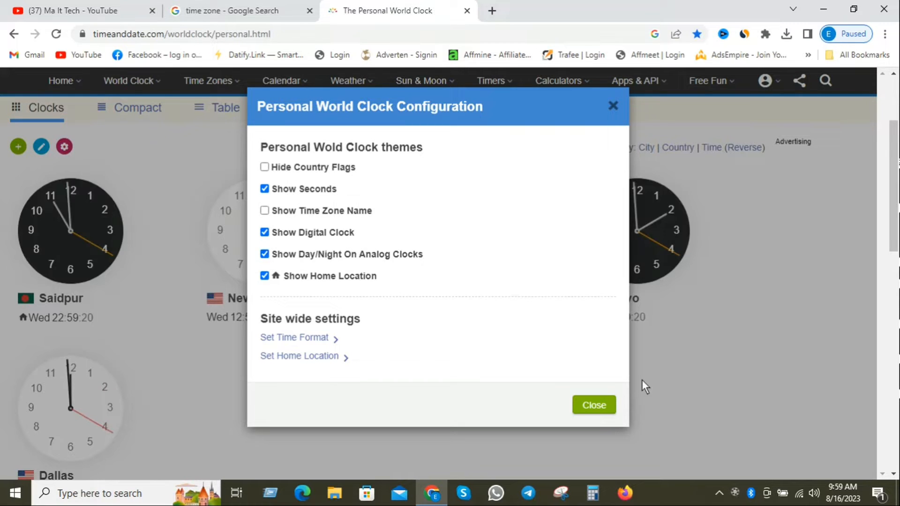
left_click(593, 404)
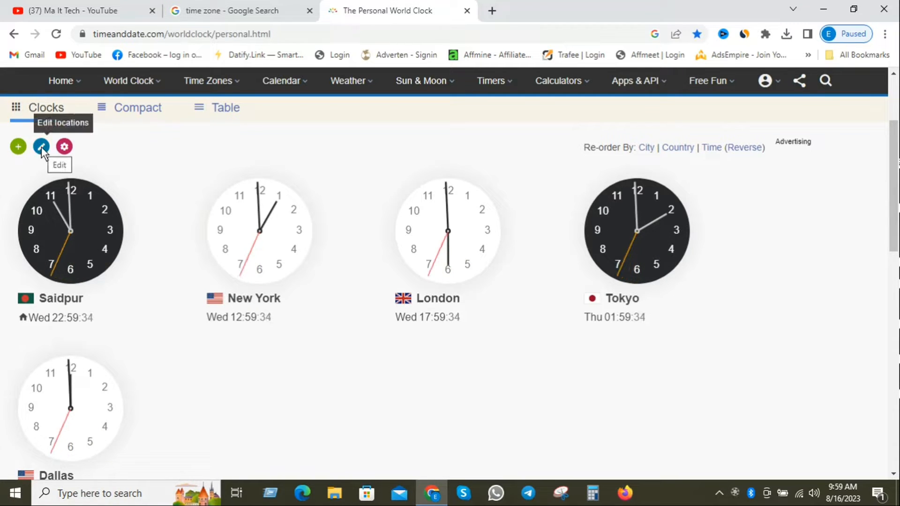
left_click(17, 147)
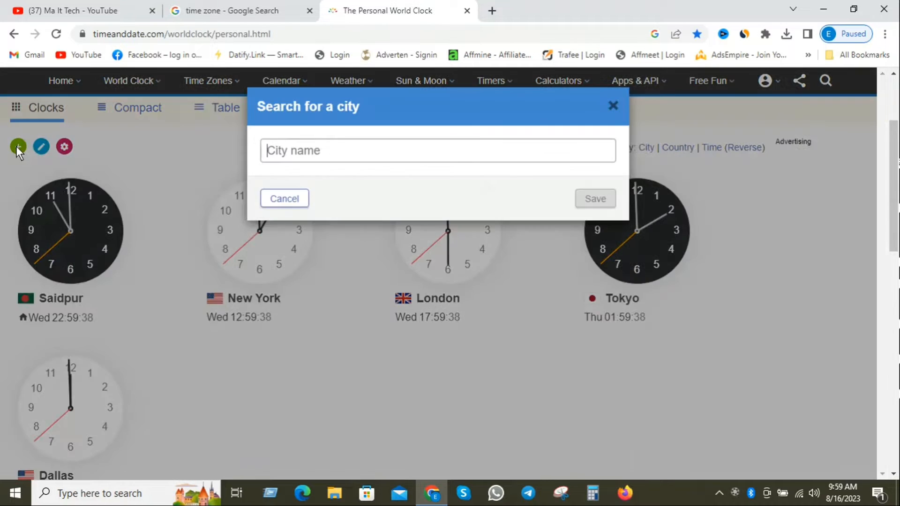
left_click(300, 194)
scroll(300, 196, "down", 5)
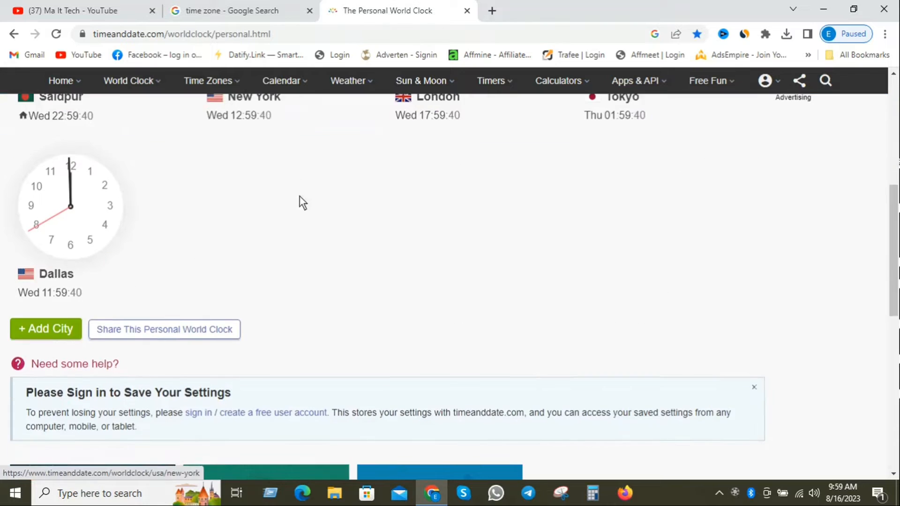
- Add Oslo, Norway to the Personal World Clock by searching the city list for "norway"
left_click(46, 267)
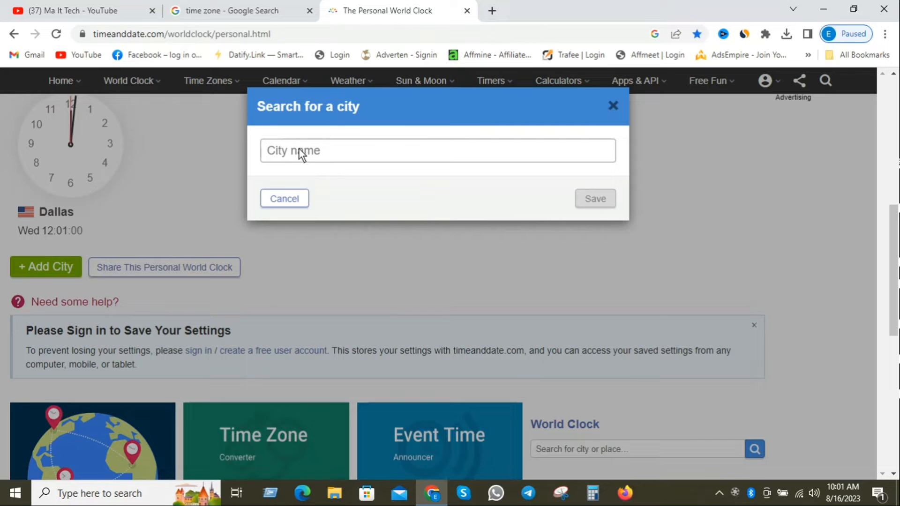
type("no")
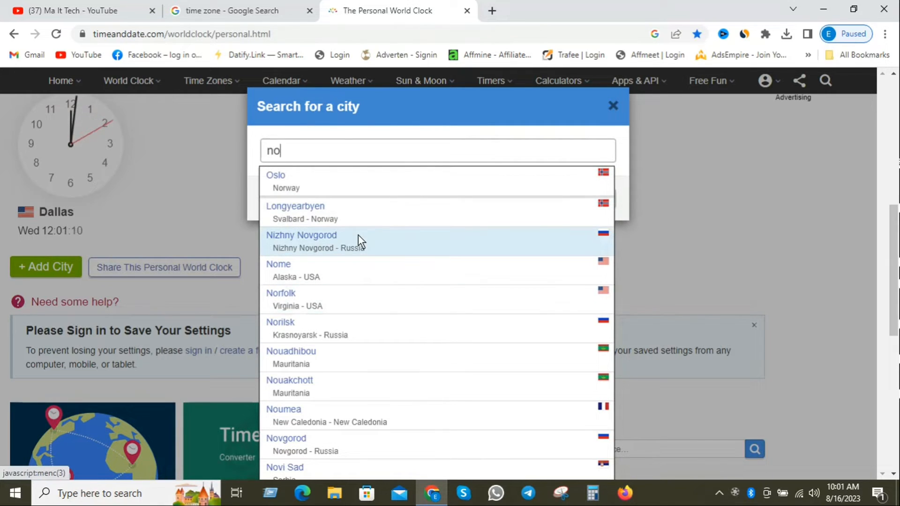
type("rway")
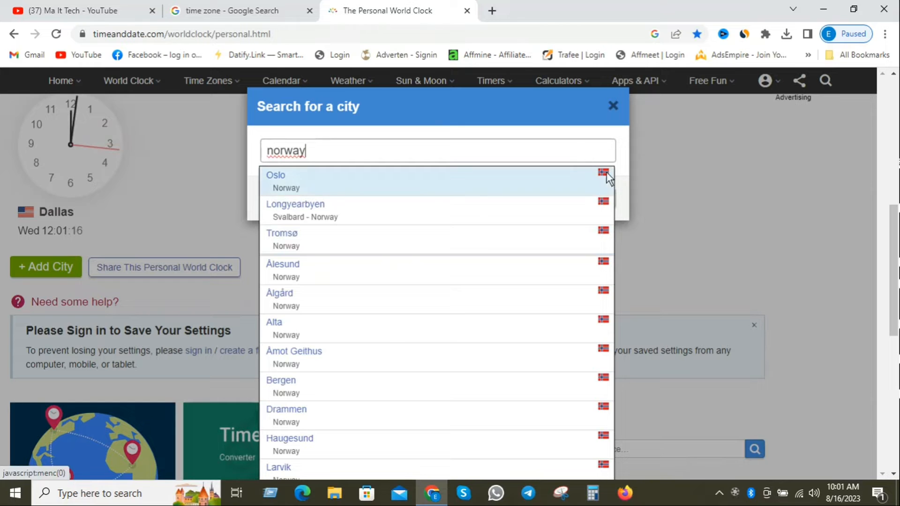
scroll(544, 248, "down", 3)
scroll(544, 247, "down", 5)
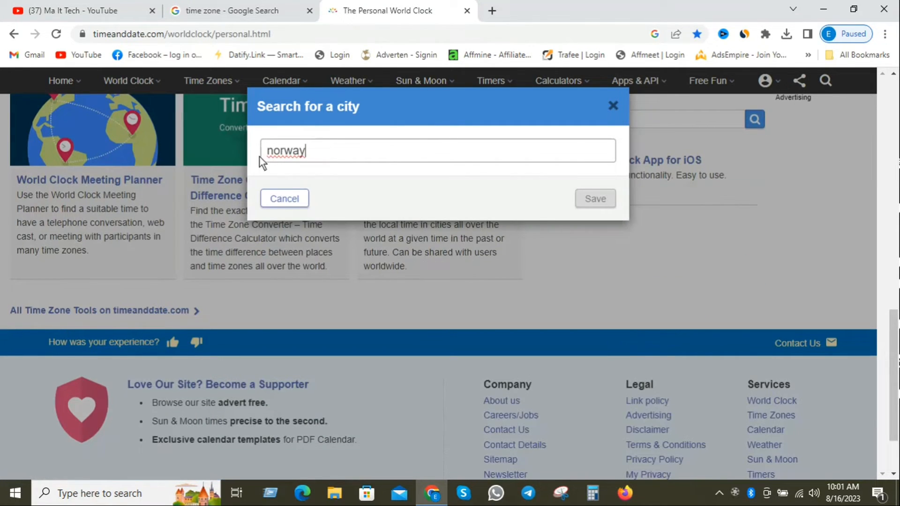
key("BackSpace")
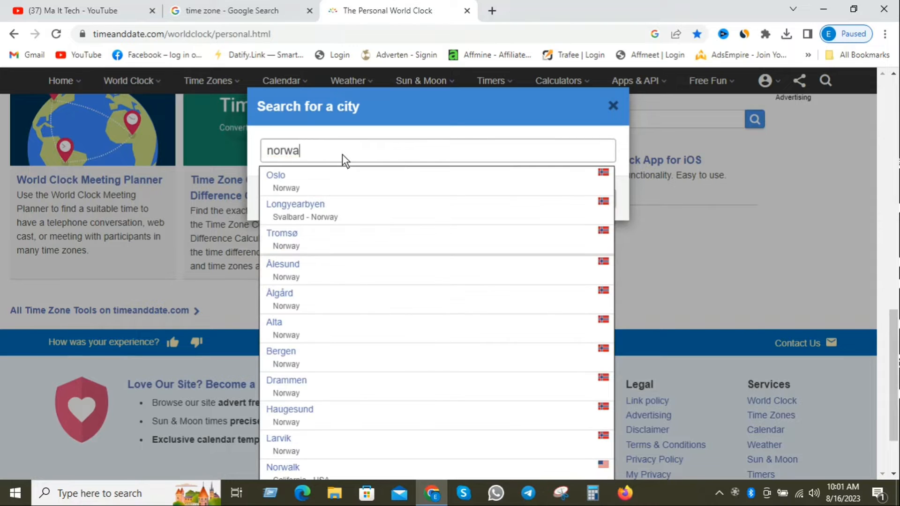
type("y")
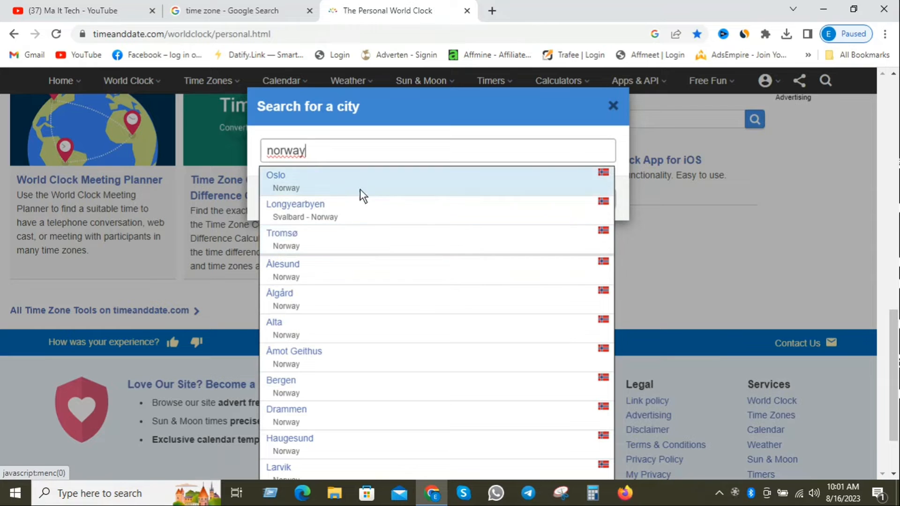
left_click(327, 182)
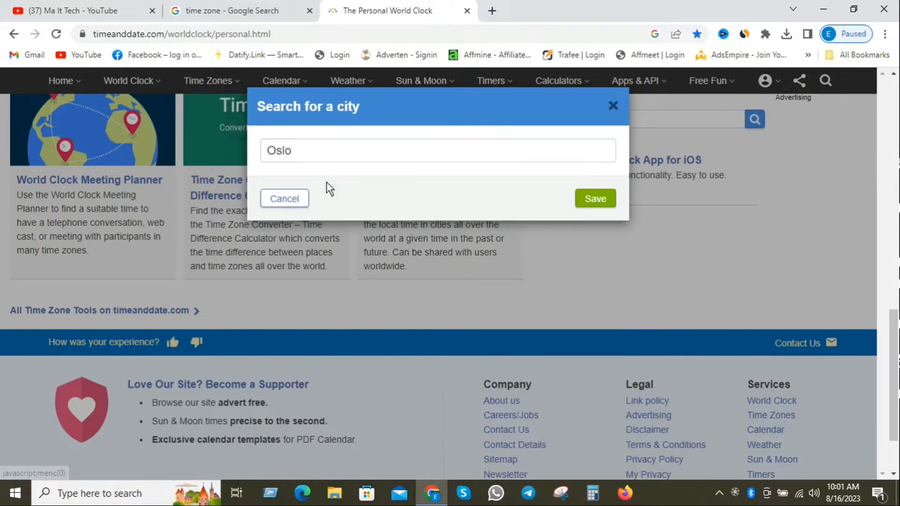
left_click(599, 199)
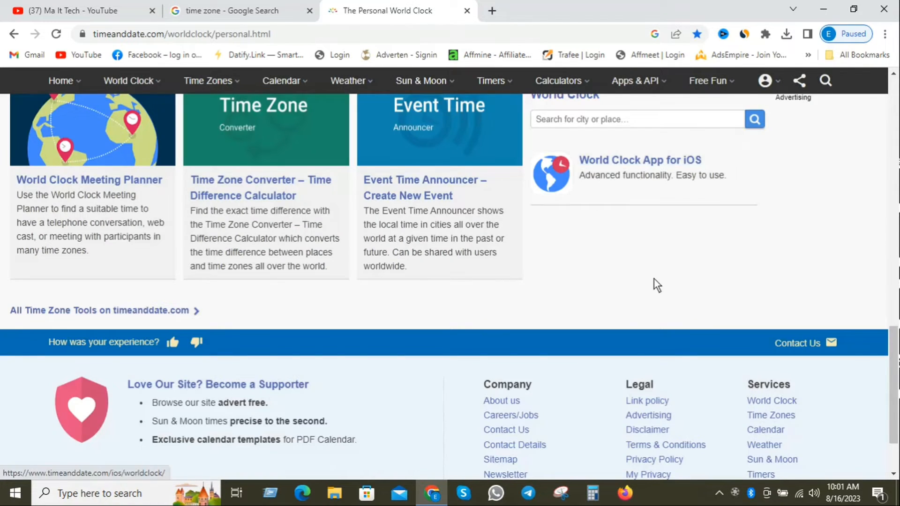
scroll(655, 279, "up", 6)
scroll(654, 279, "up", 2)
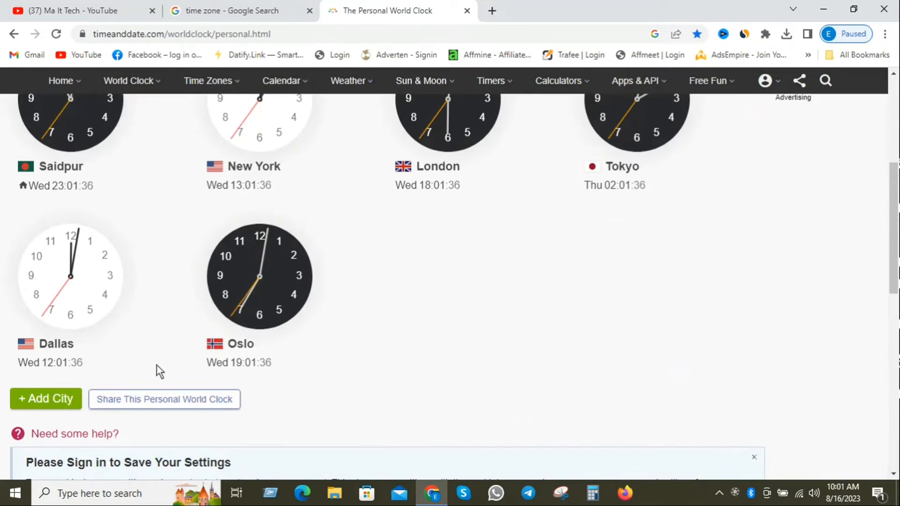
- Add Berlin, Germany to the Personal World Clock, finding it with the city search "ger"
scroll(300, 343, "up", 1)
scroll(322, 334, "down", 1)
scroll(364, 350, "up", 1)
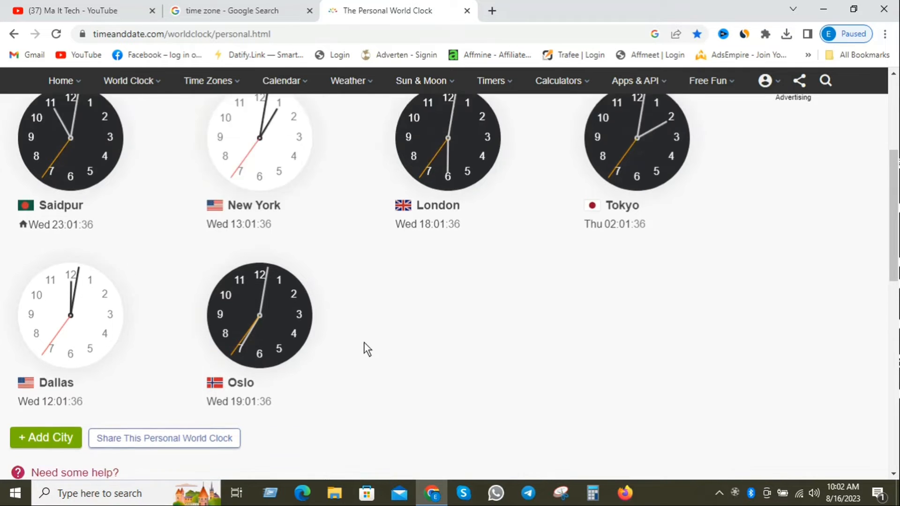
scroll(364, 349, "down", 2)
left_click(47, 331)
left_click(306, 155)
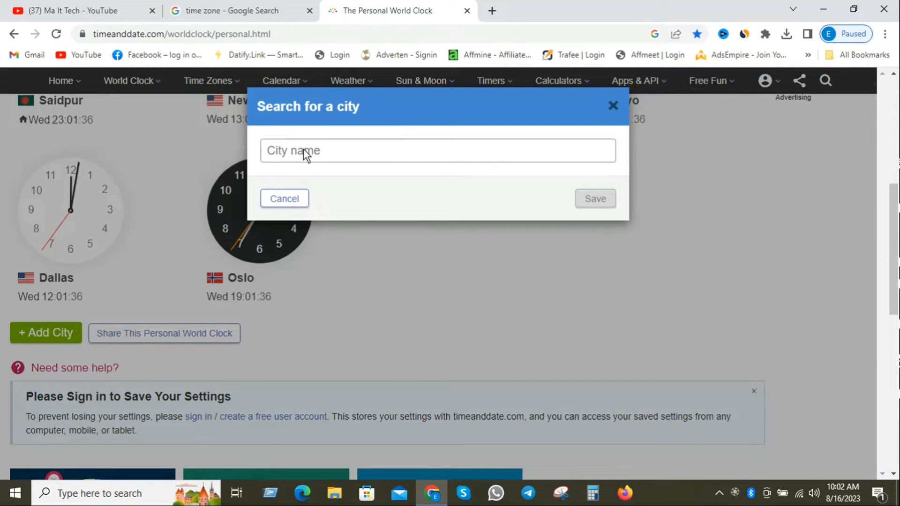
type("ger")
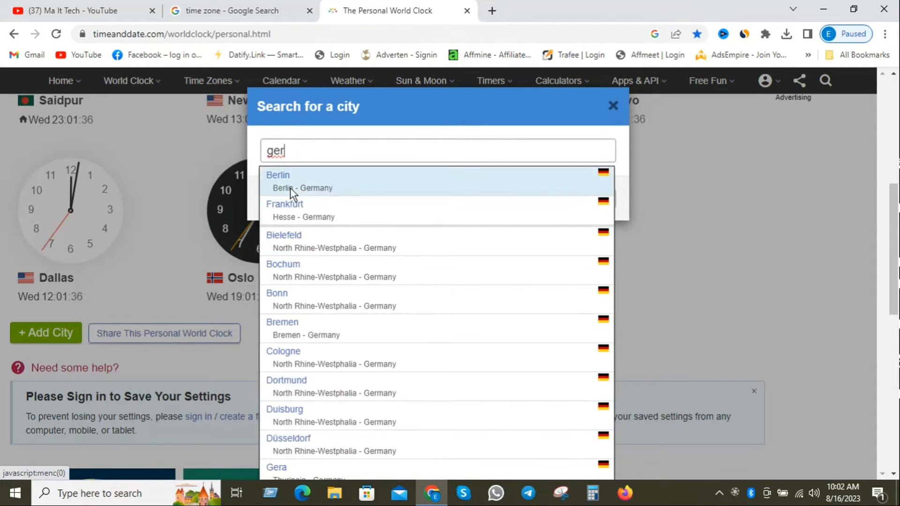
left_click(303, 182)
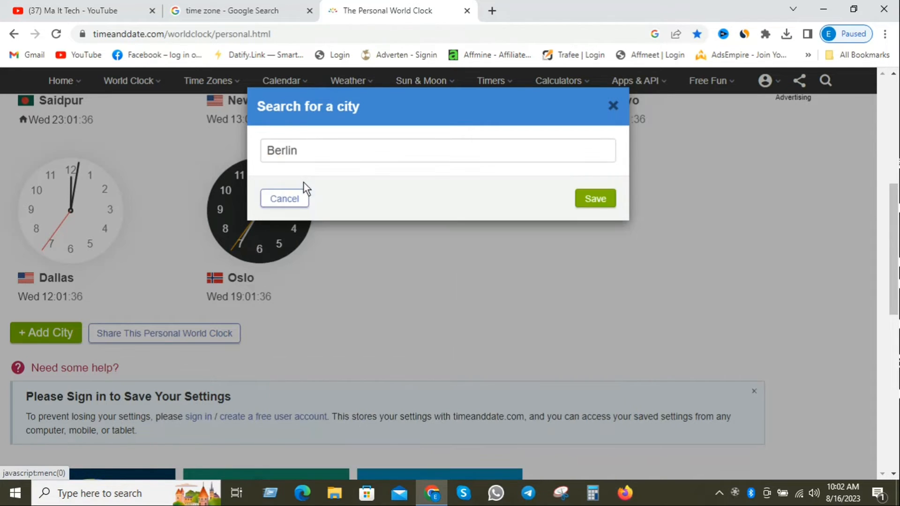
left_click(610, 206)
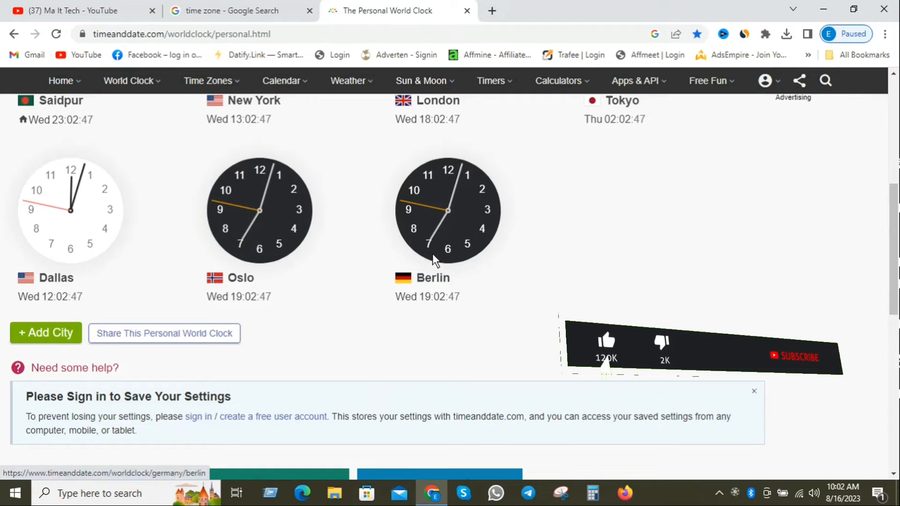
- Add Paris, France to the Personal World Clock, finding it with the city search "fra"
scroll(446, 242, "up", 3)
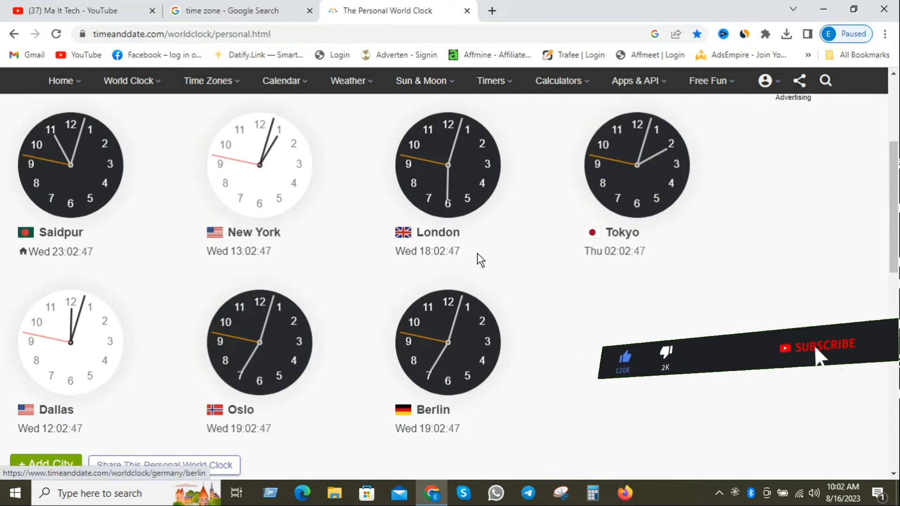
scroll(404, 144, "down", 1)
left_click(50, 265)
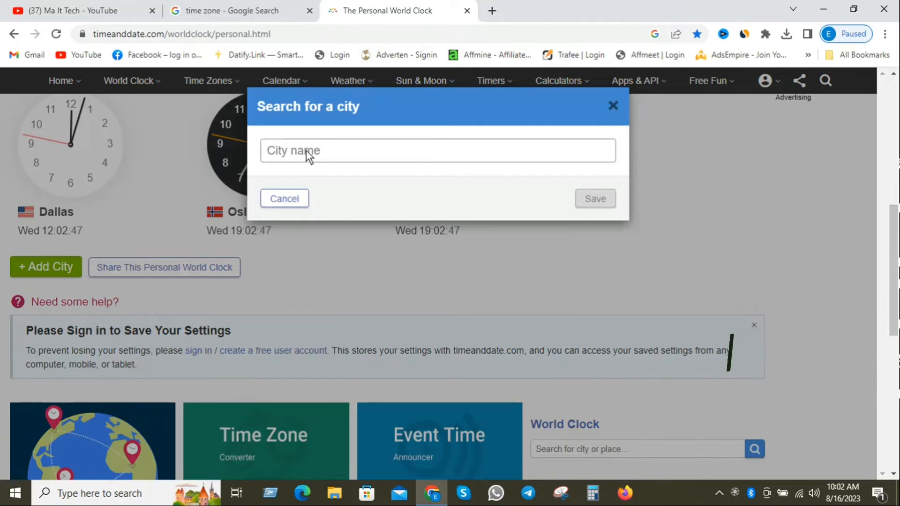
type("frinc")
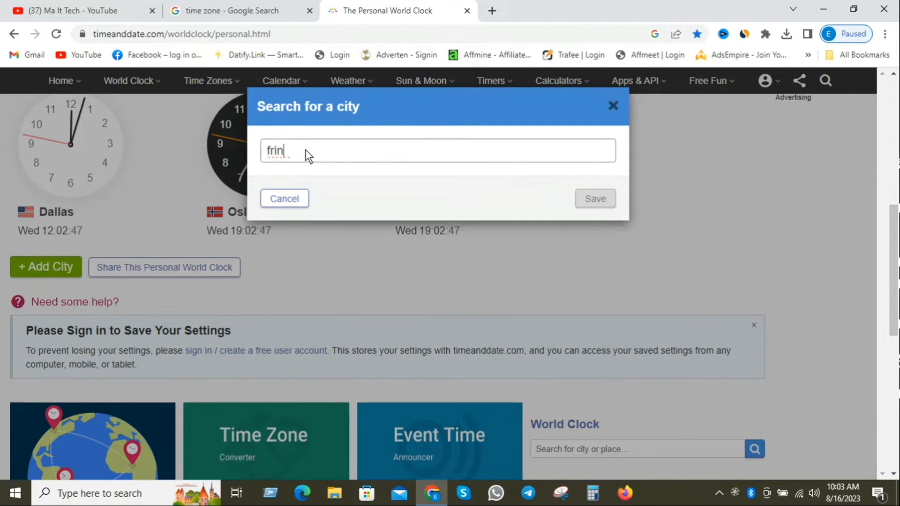
key("BackSpace")
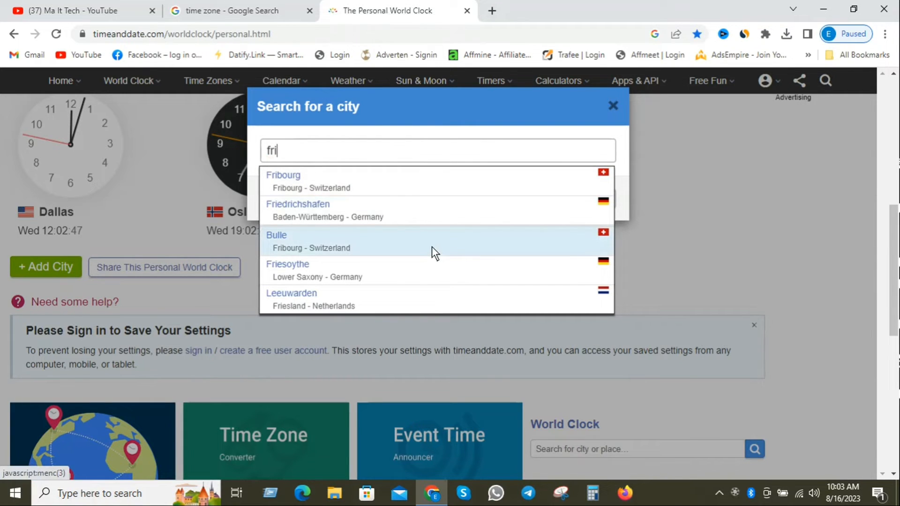
key("BackSpace")
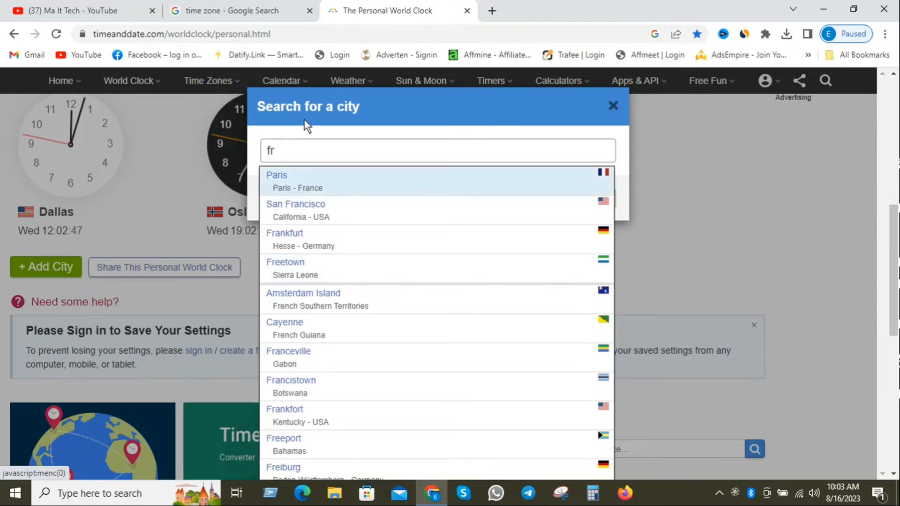
key("Escape")
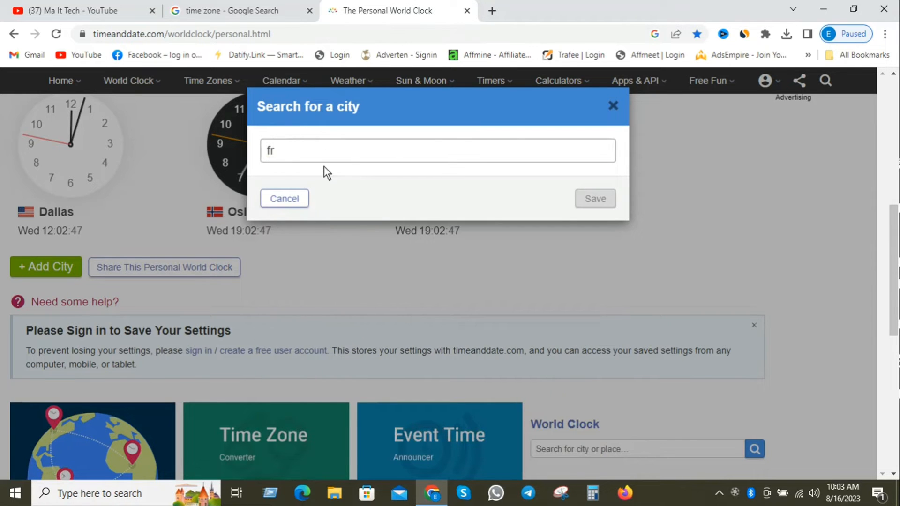
type("i")
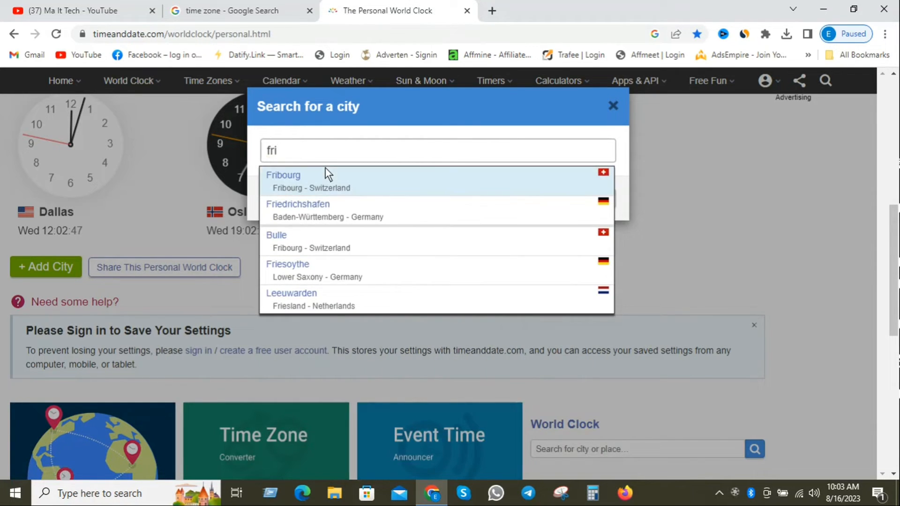
key("BackSpace")
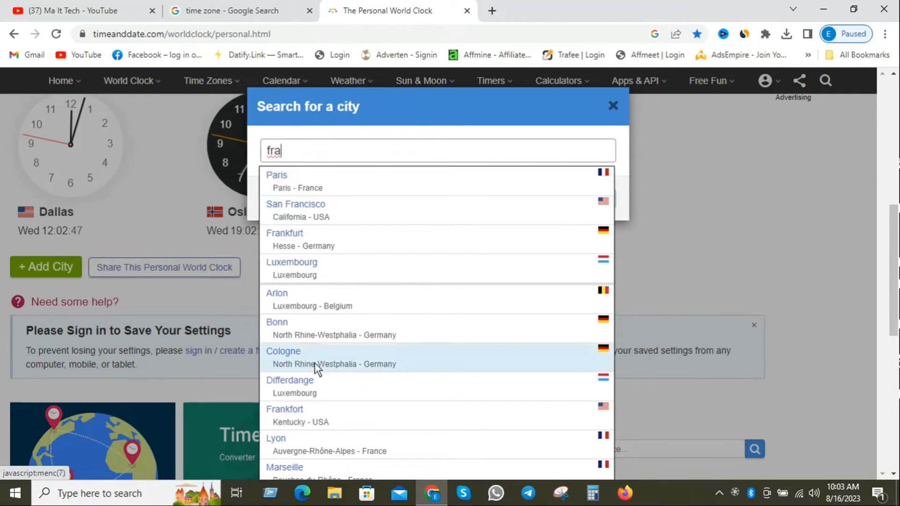
left_click(321, 175)
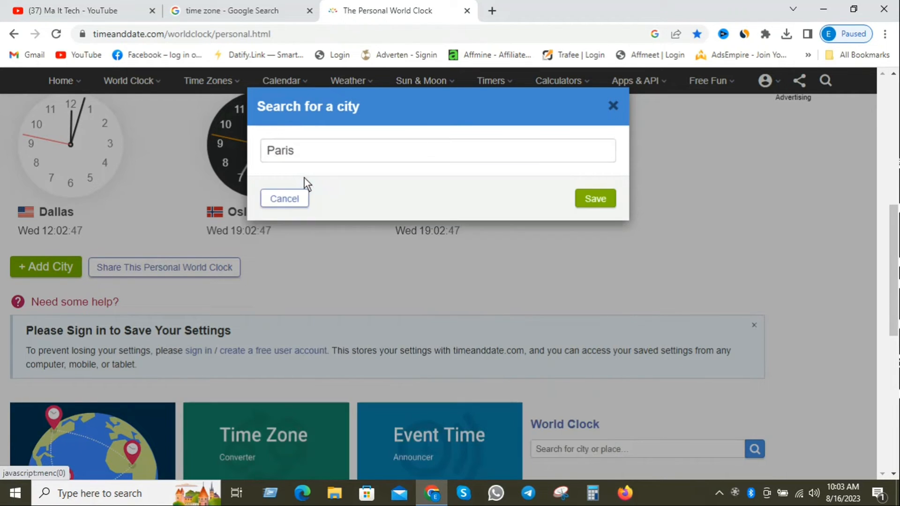
left_click(595, 199)
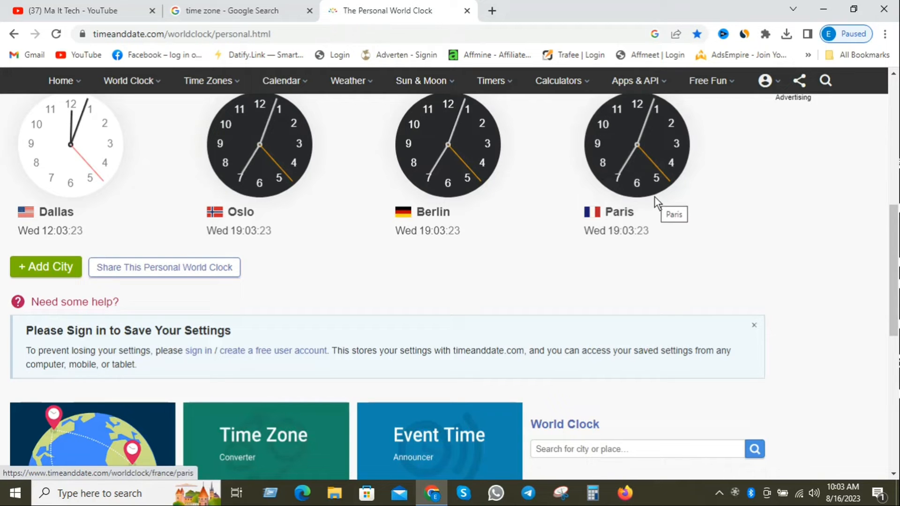
- Add Melbourne, Australia to the Personal World Clock, finding it with the city search "aus"
scroll(629, 231, "up", 5)
scroll(629, 229, "down", 5)
left_click(71, 267)
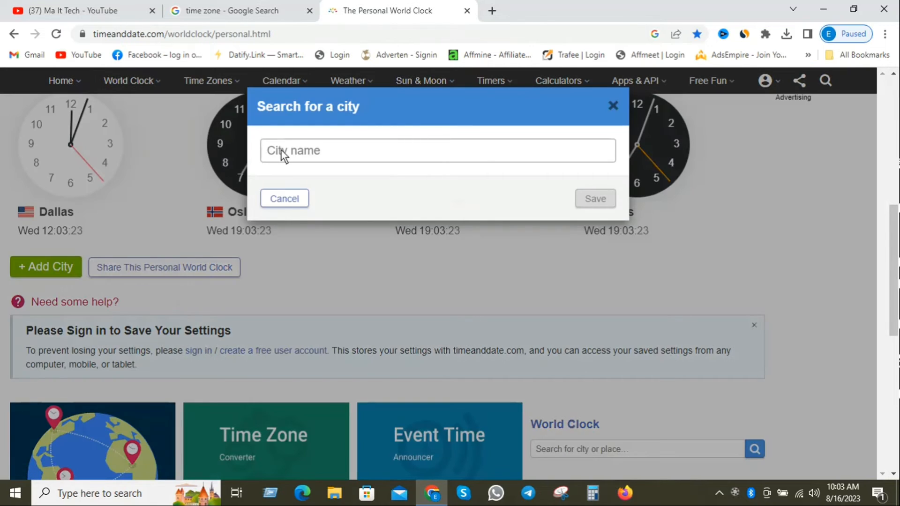
type("aus")
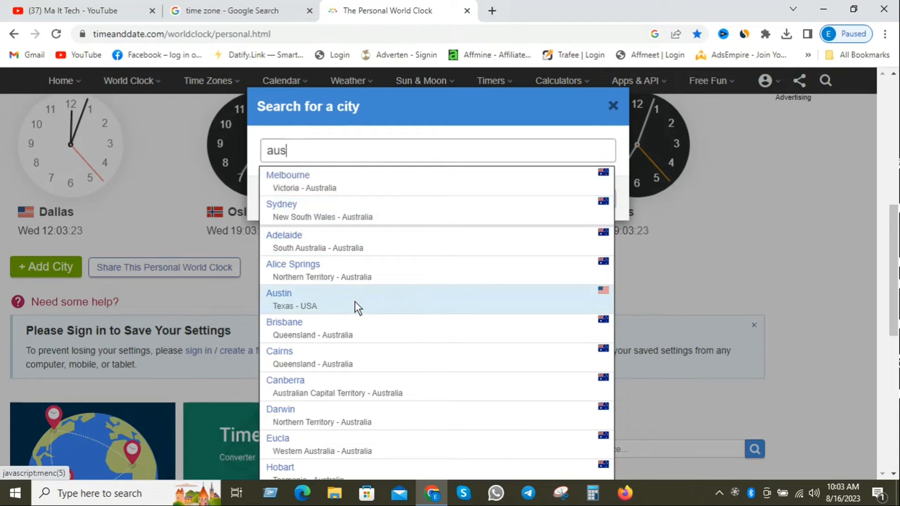
left_click(302, 174)
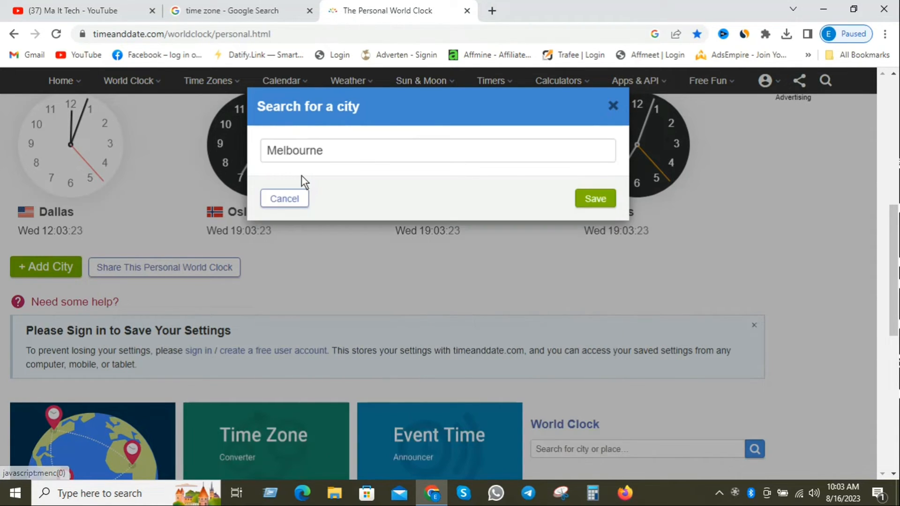
left_click(597, 198)
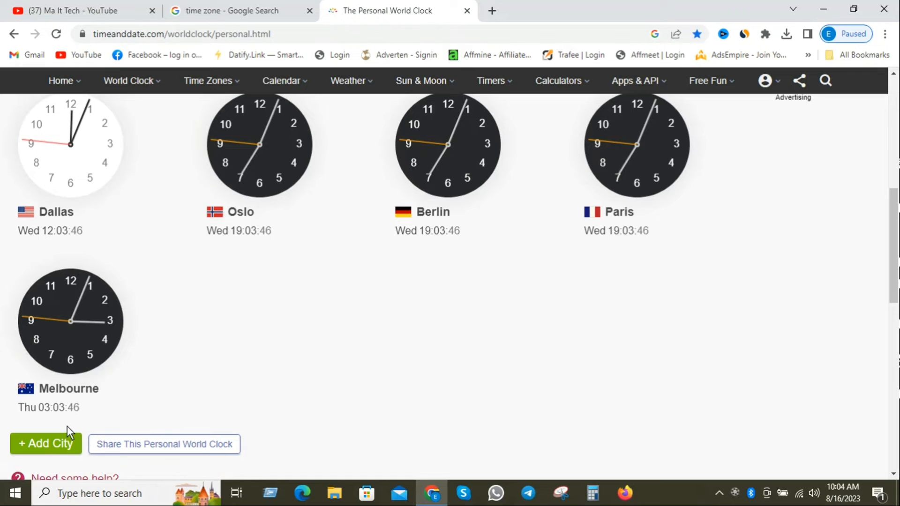
- Add Montréal, Canada to the Personal World Clock using the city search "cana", and review the city clocks
left_click(45, 443)
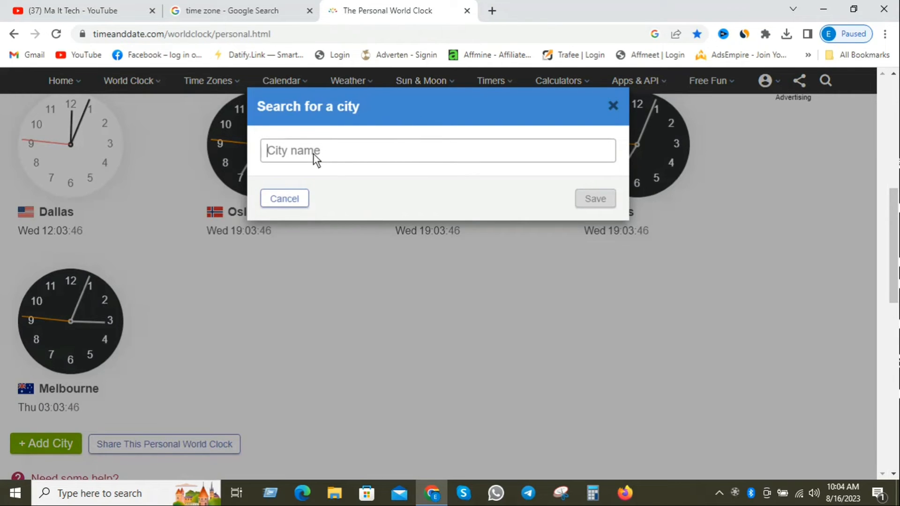
type("cana")
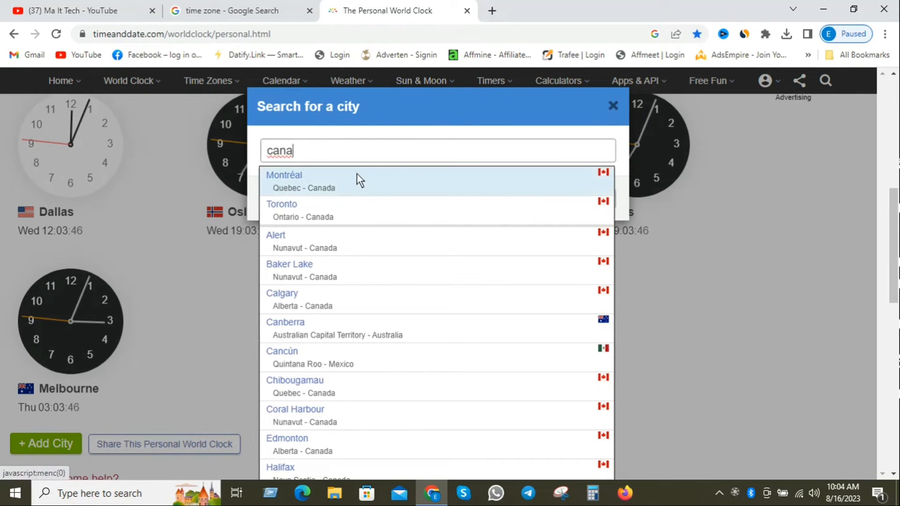
left_click(311, 180)
left_click(594, 198)
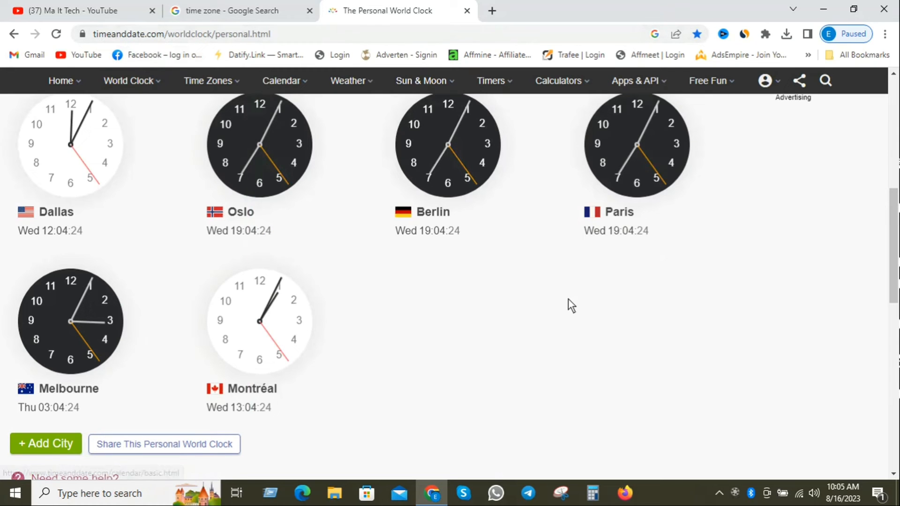
scroll(581, 311, "up", 2)
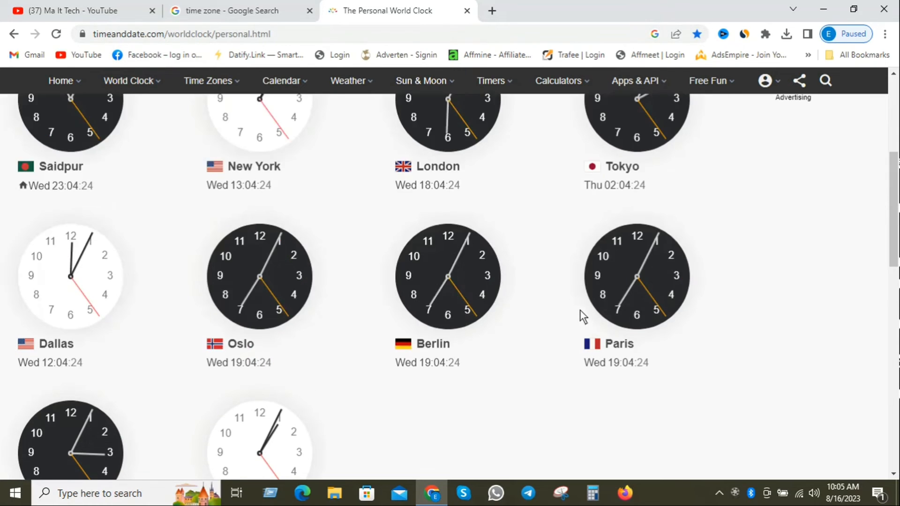
scroll(581, 311, "down", 4)
scroll(564, 320, "down", 5)
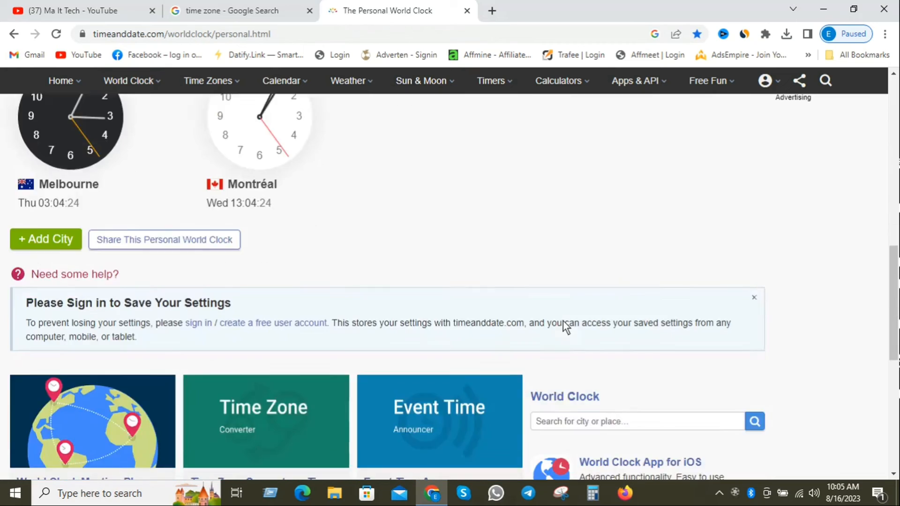
scroll(555, 324, "up", 8)
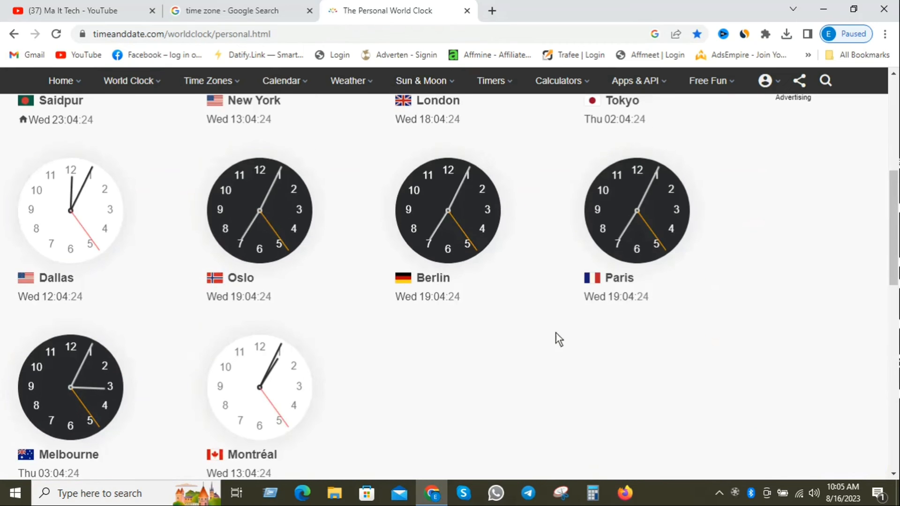
scroll(567, 322, "up", 4)
scroll(696, 256, "down", 3)
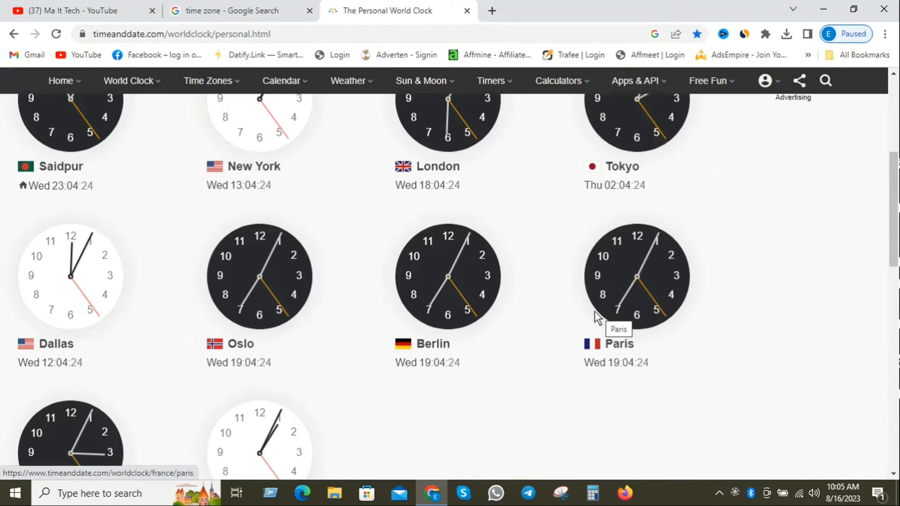
- Add Stockholm, Sweden to the Personal World Clock, finding it with the city search "sw"
scroll(19, 425, "down", 3)
left_click(48, 446)
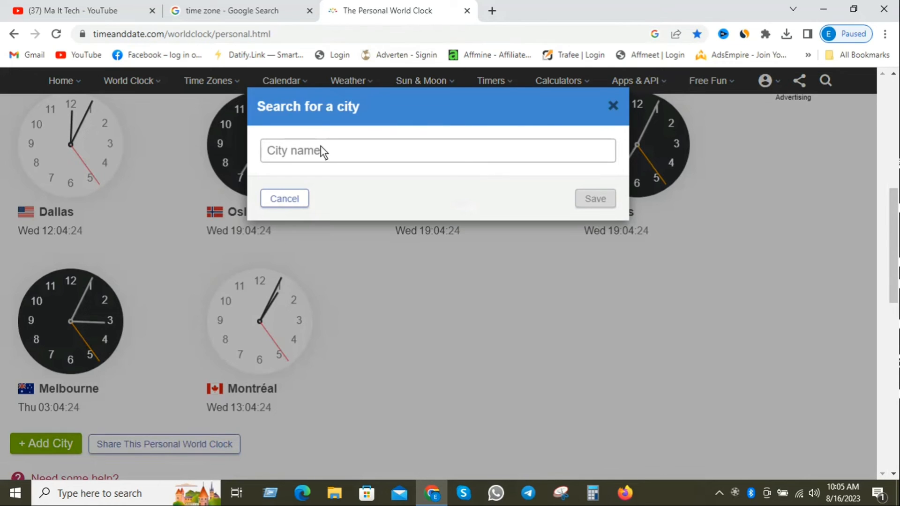
type("se")
key("BackSpace")
type("w")
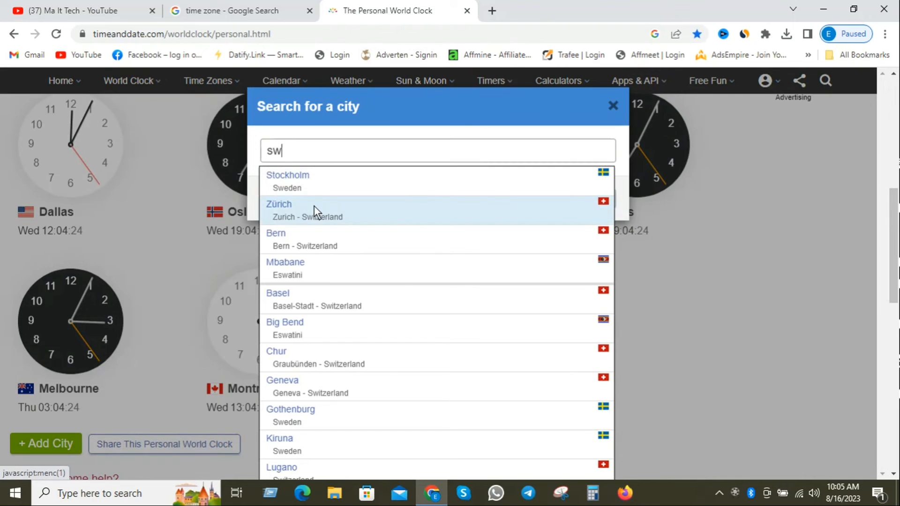
left_click(345, 178)
left_click(596, 198)
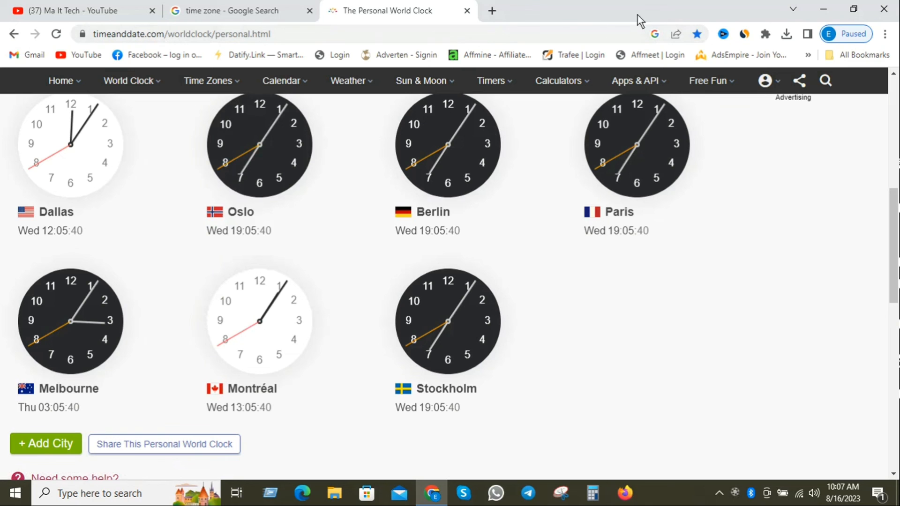
- Minimize the browser window and refresh the Windows desktop twice
left_click(823, 9)
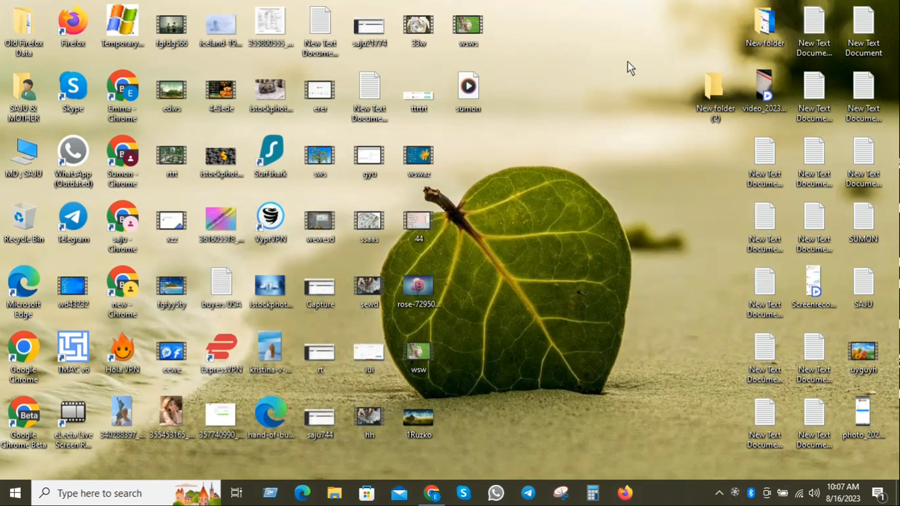
right_click(618, 37)
left_click(633, 77)
right_click(537, 15)
left_click(561, 55)
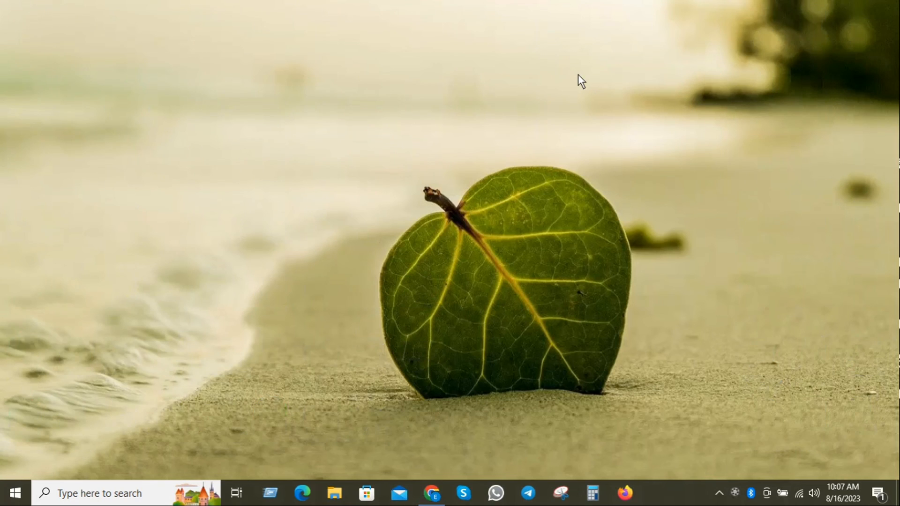